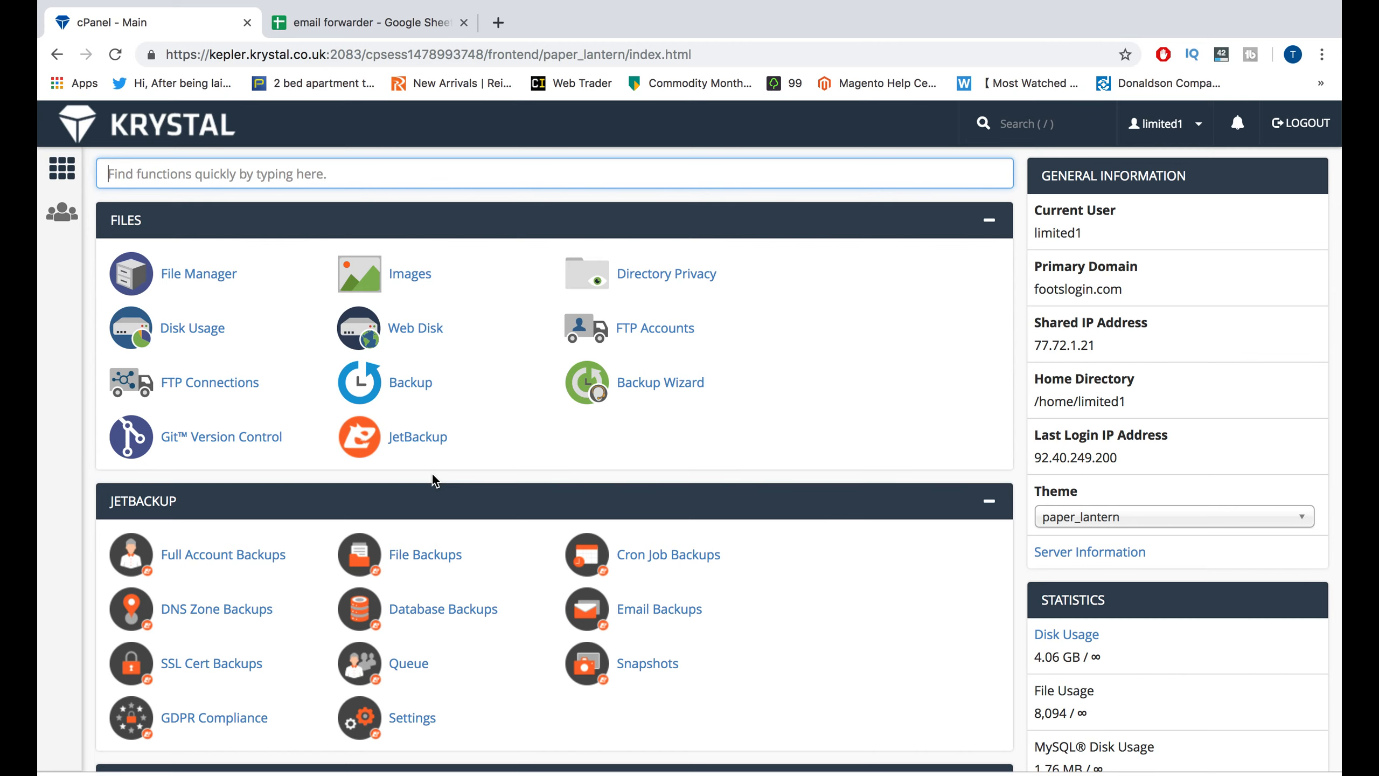
Search the functions for "email", open Email Filters, and start a new filter for the second listed email account.
type("email")
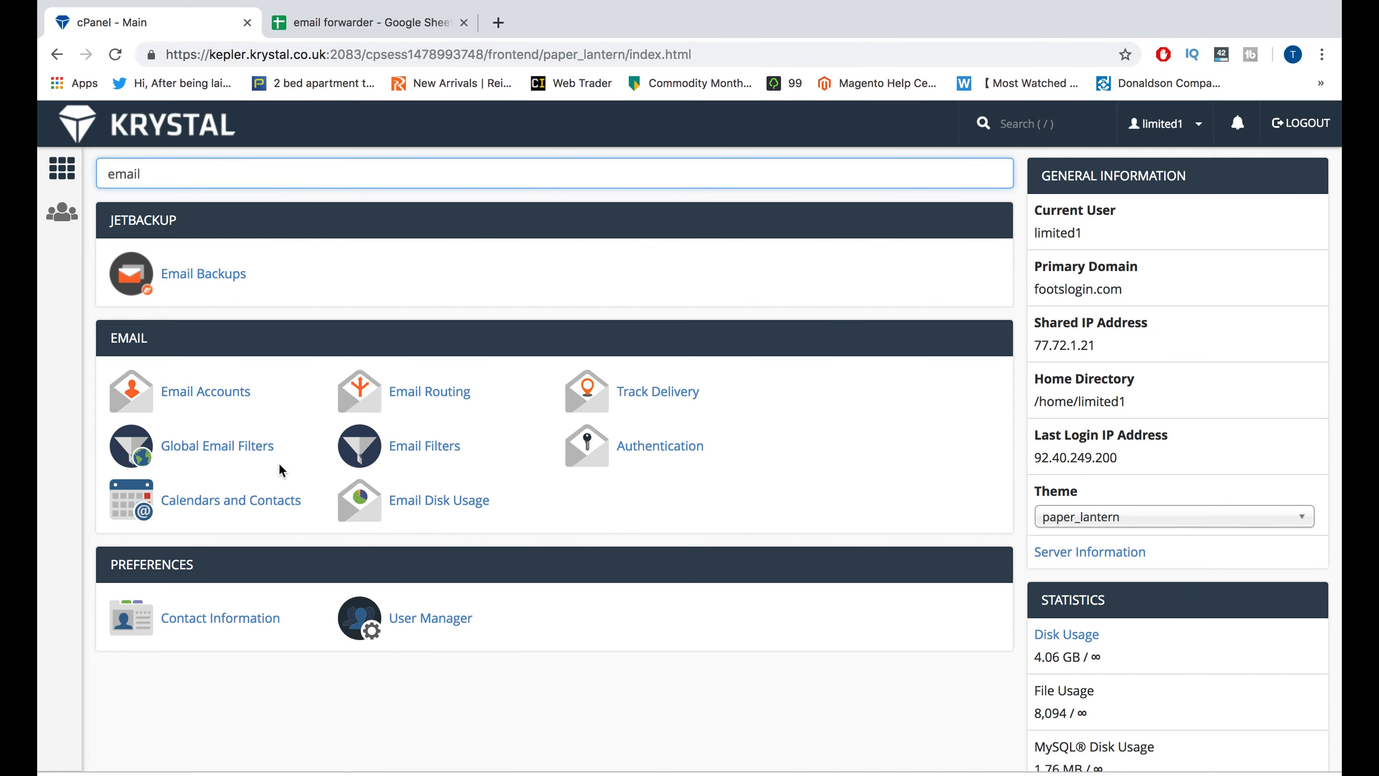
left_click(416, 448)
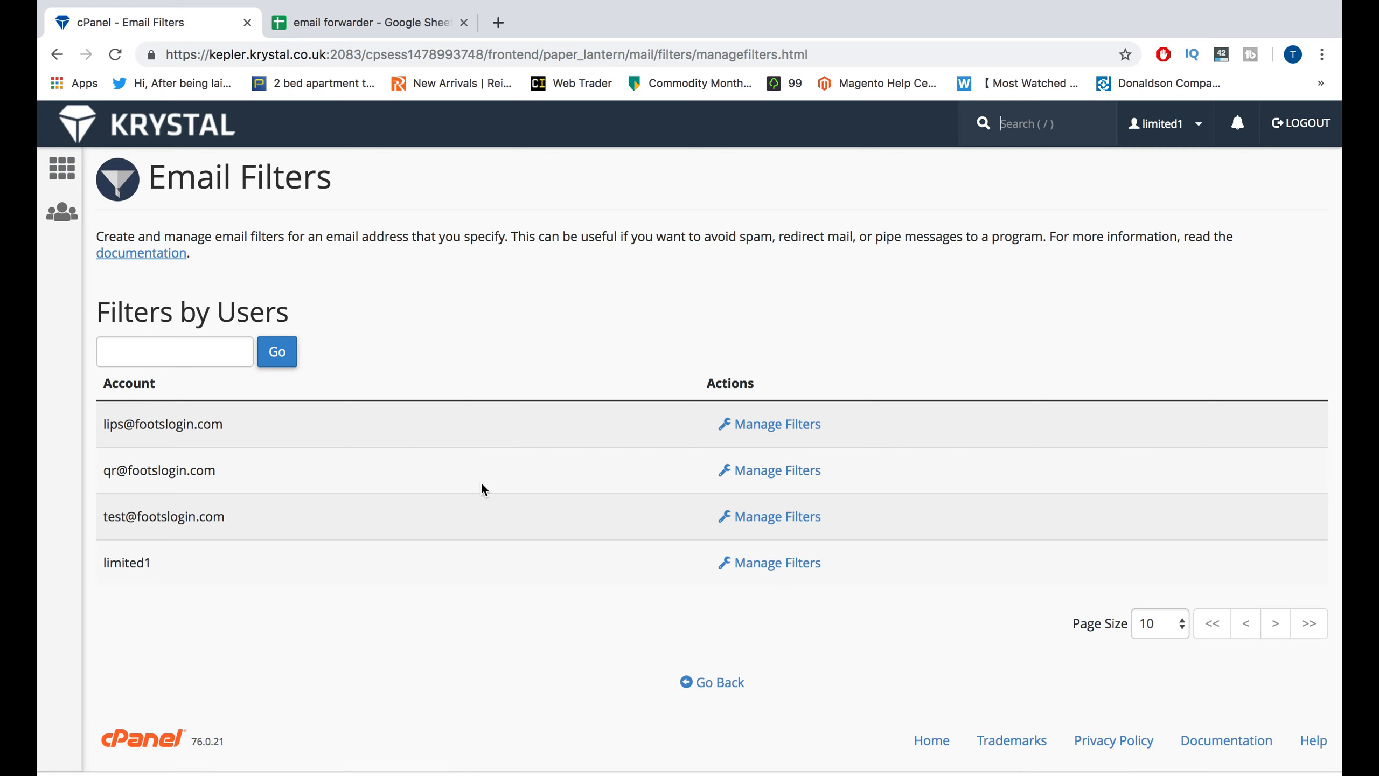
left_click(770, 477)
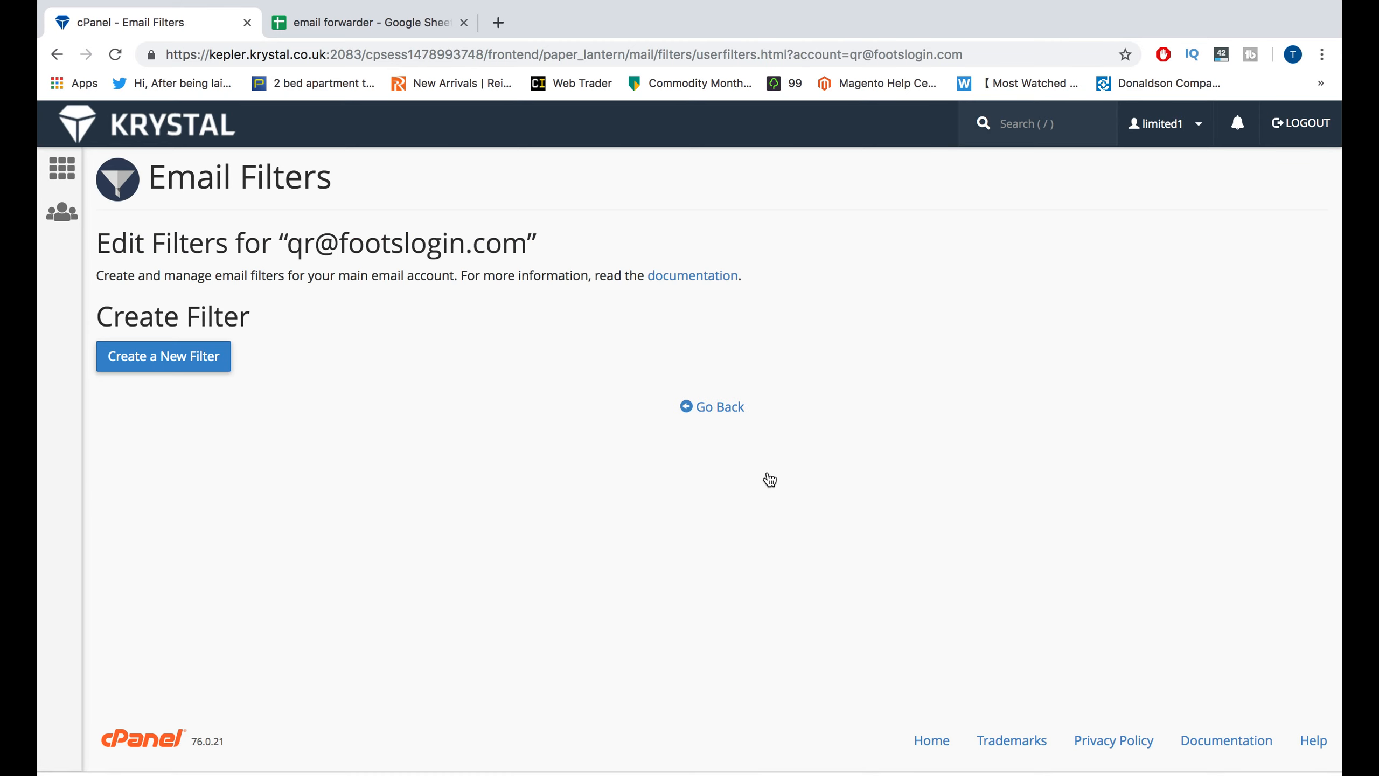
left_click(214, 359)
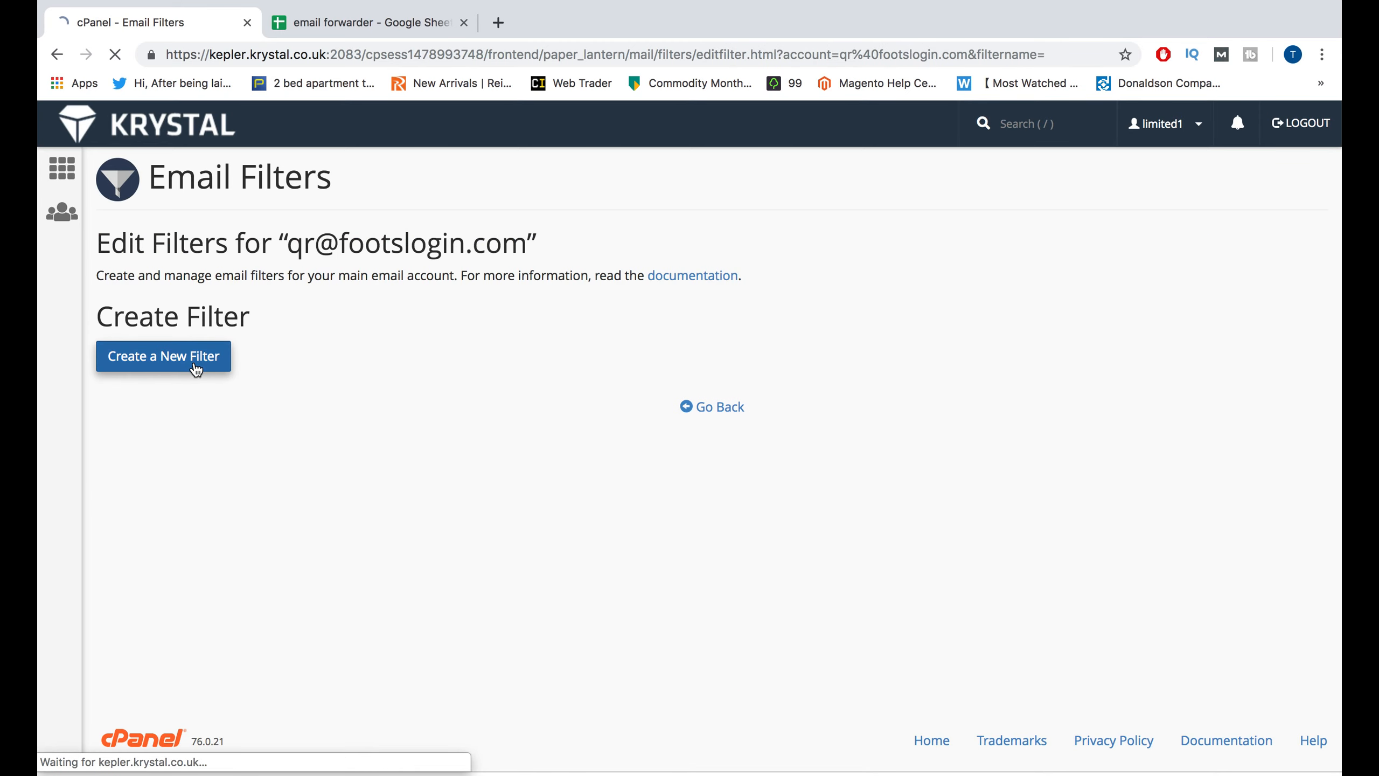
Name the new filter "The filter".
left_click(204, 369)
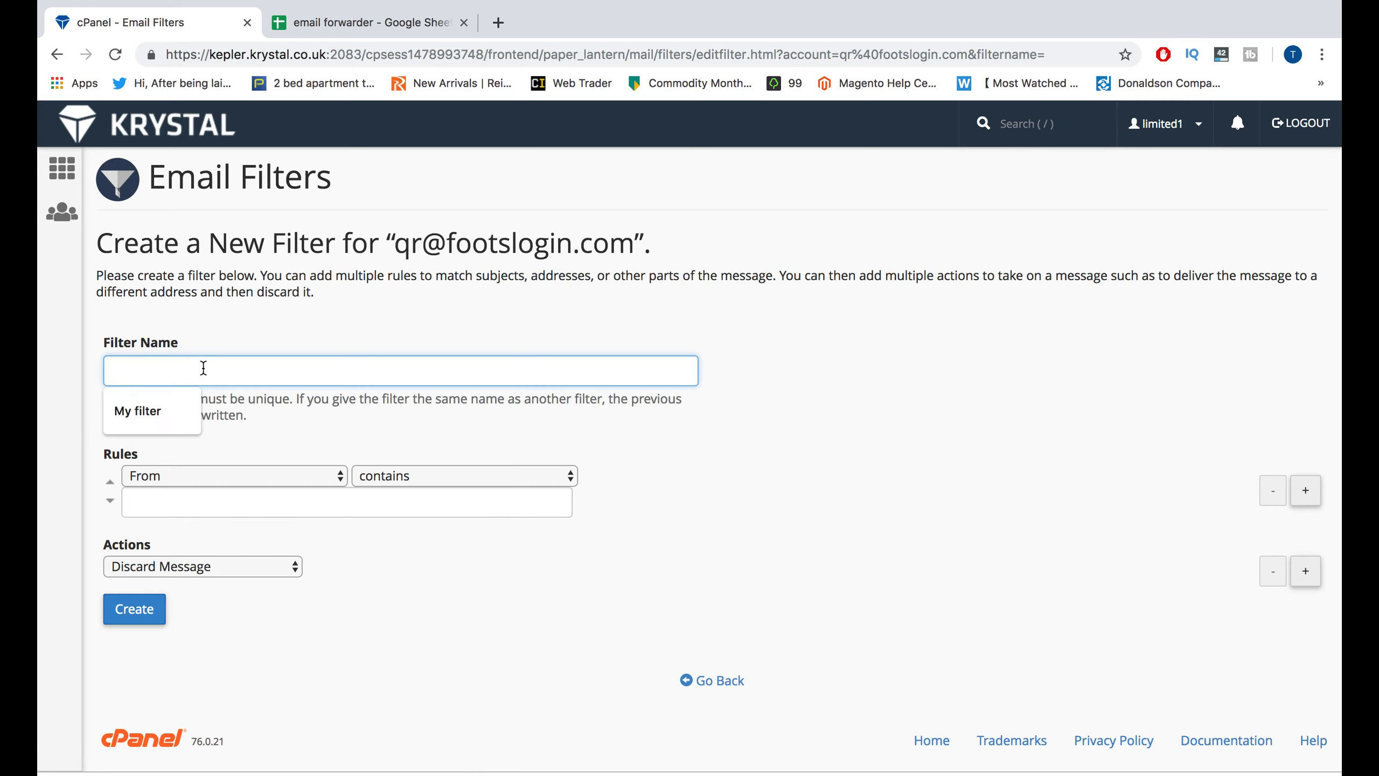
left_click(158, 394)
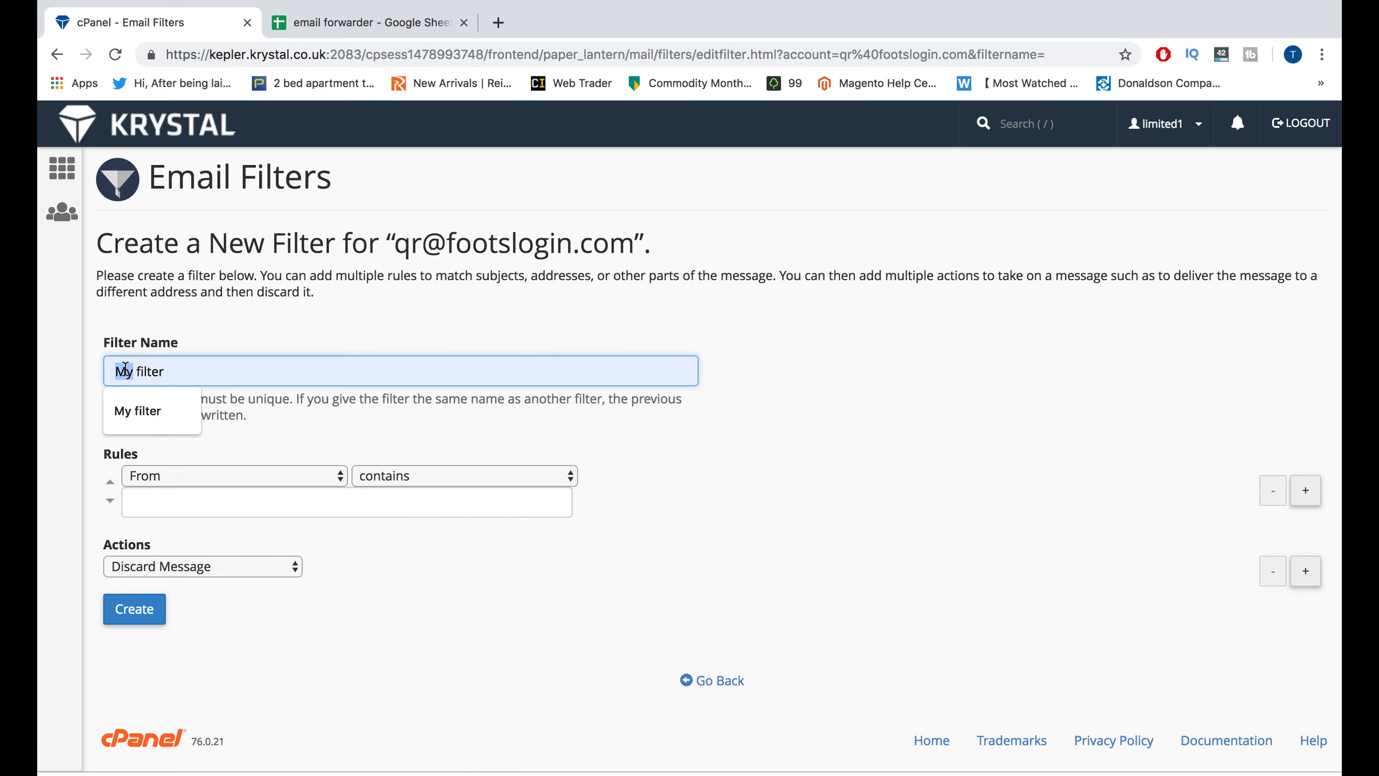
type("THe")
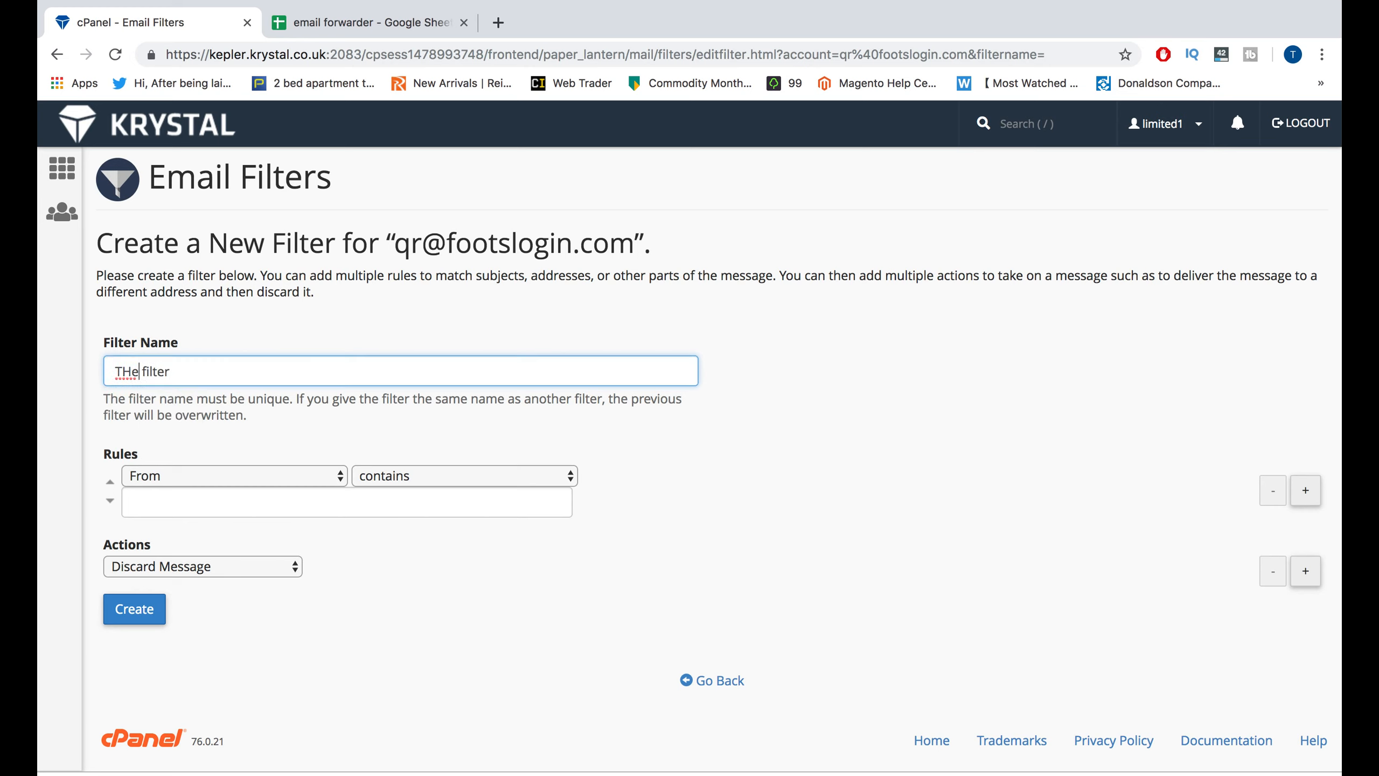
key("BackSpace")
key("BackSpace")
type("he")
left_click(200, 475)
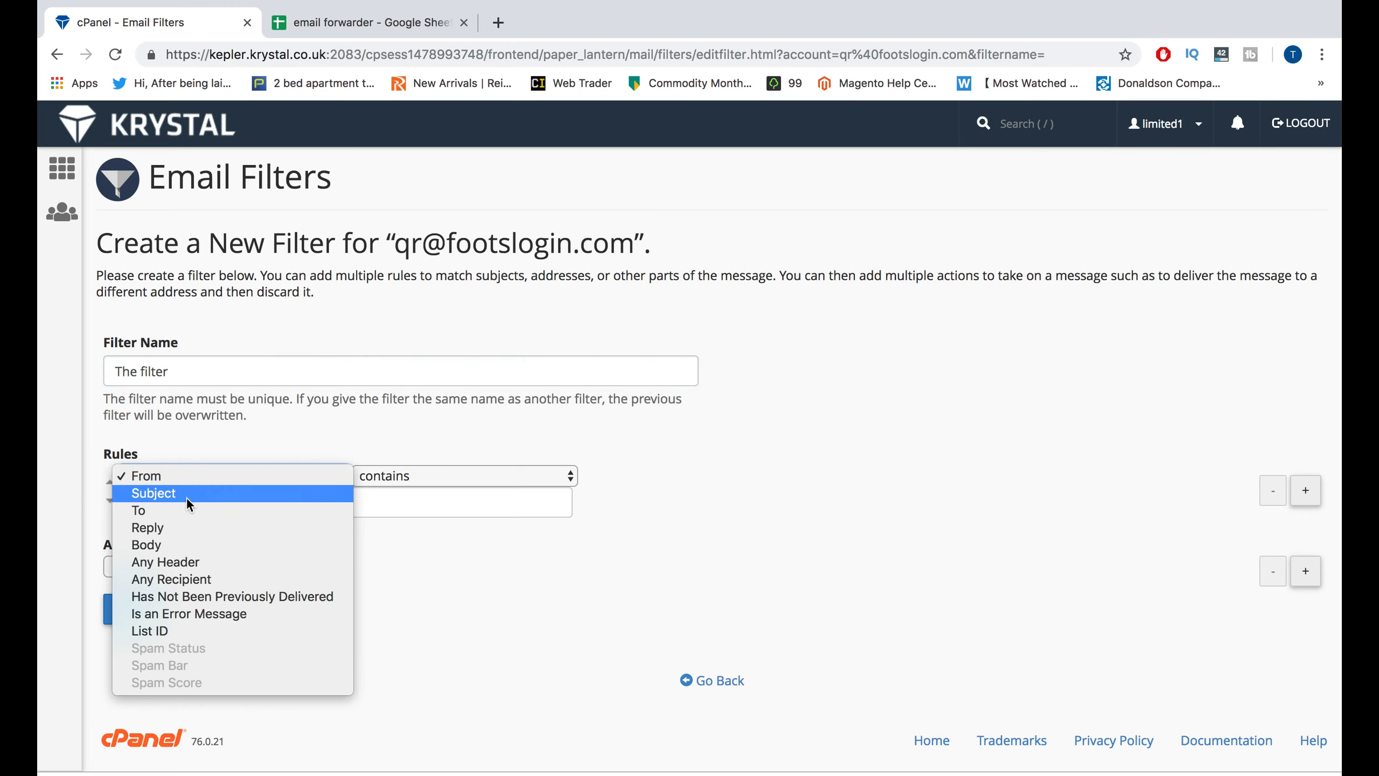
left_click(197, 473)
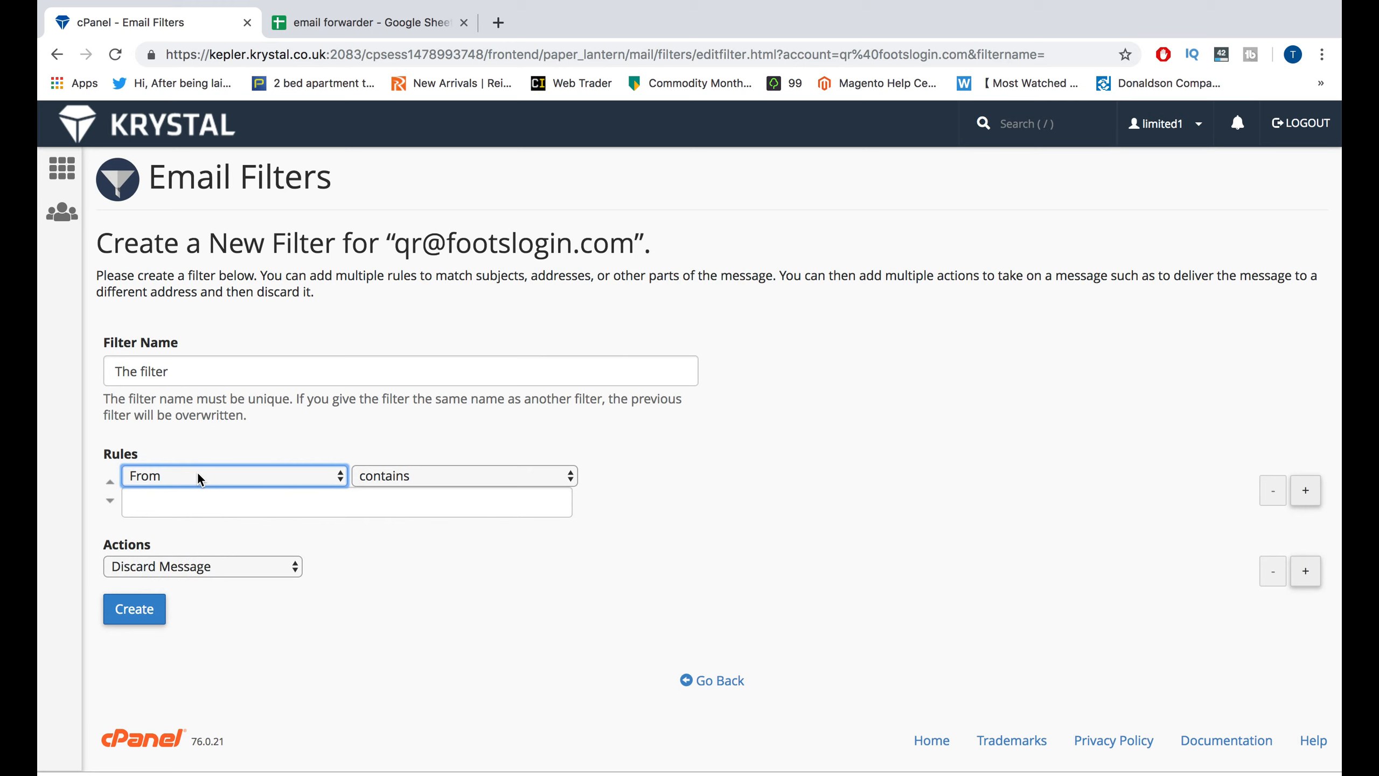
left_click(197, 477)
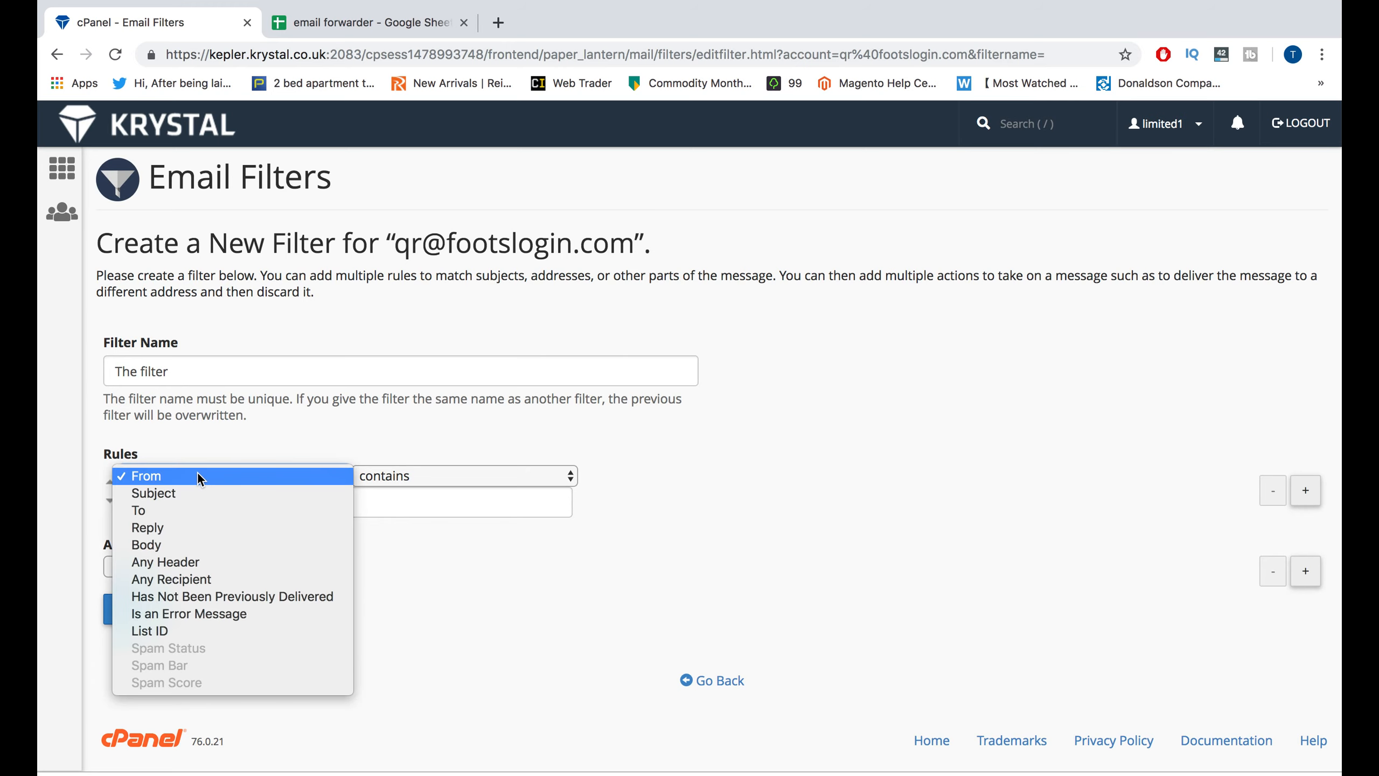
left_click(195, 493)
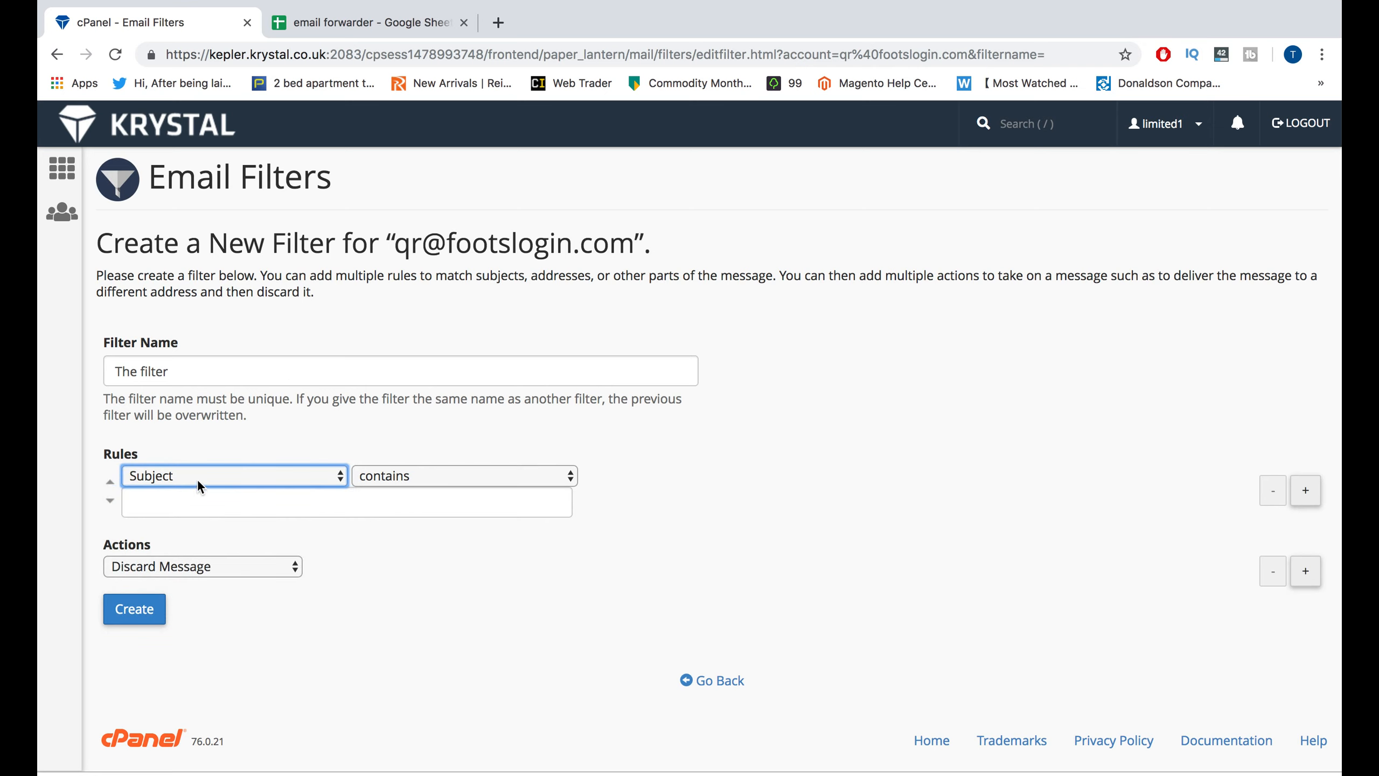
left_click(196, 478)
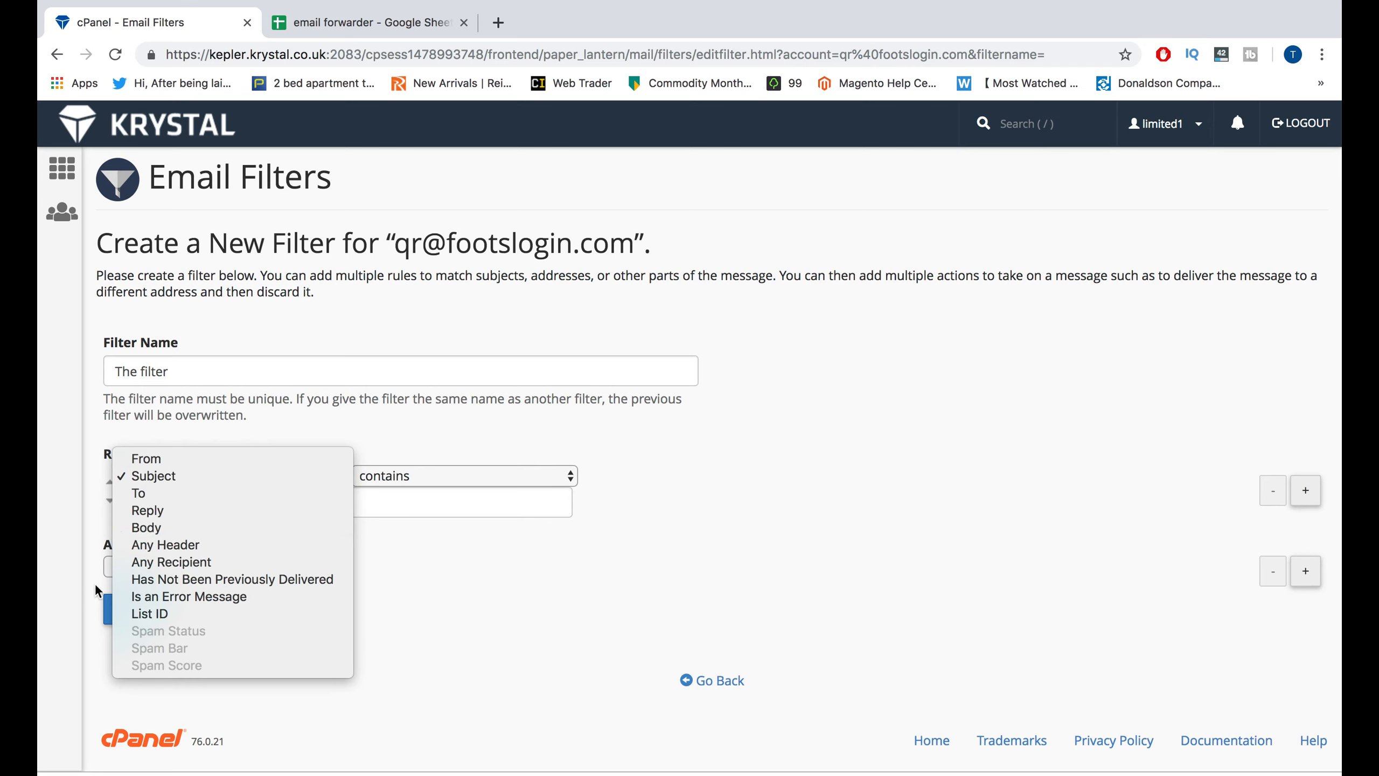
left_click(168, 594)
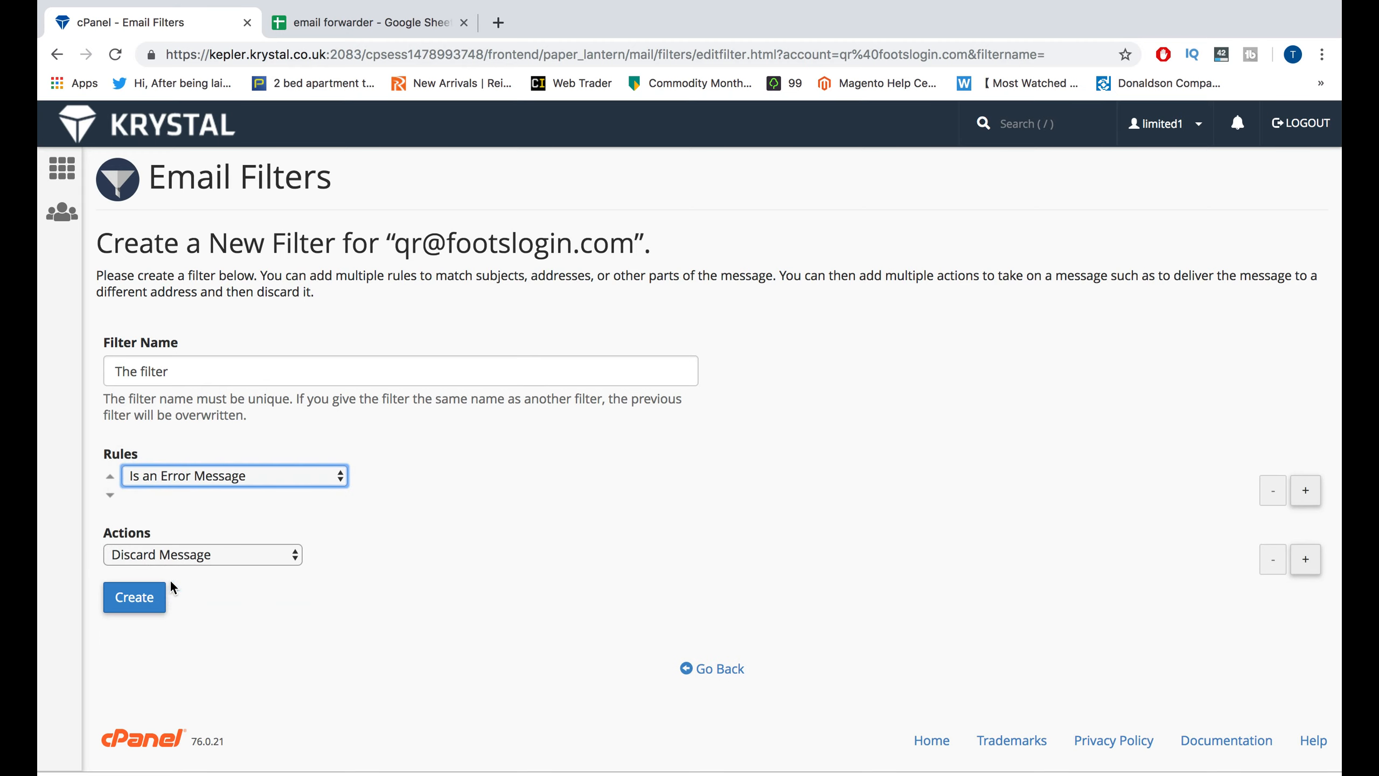
left_click(199, 477)
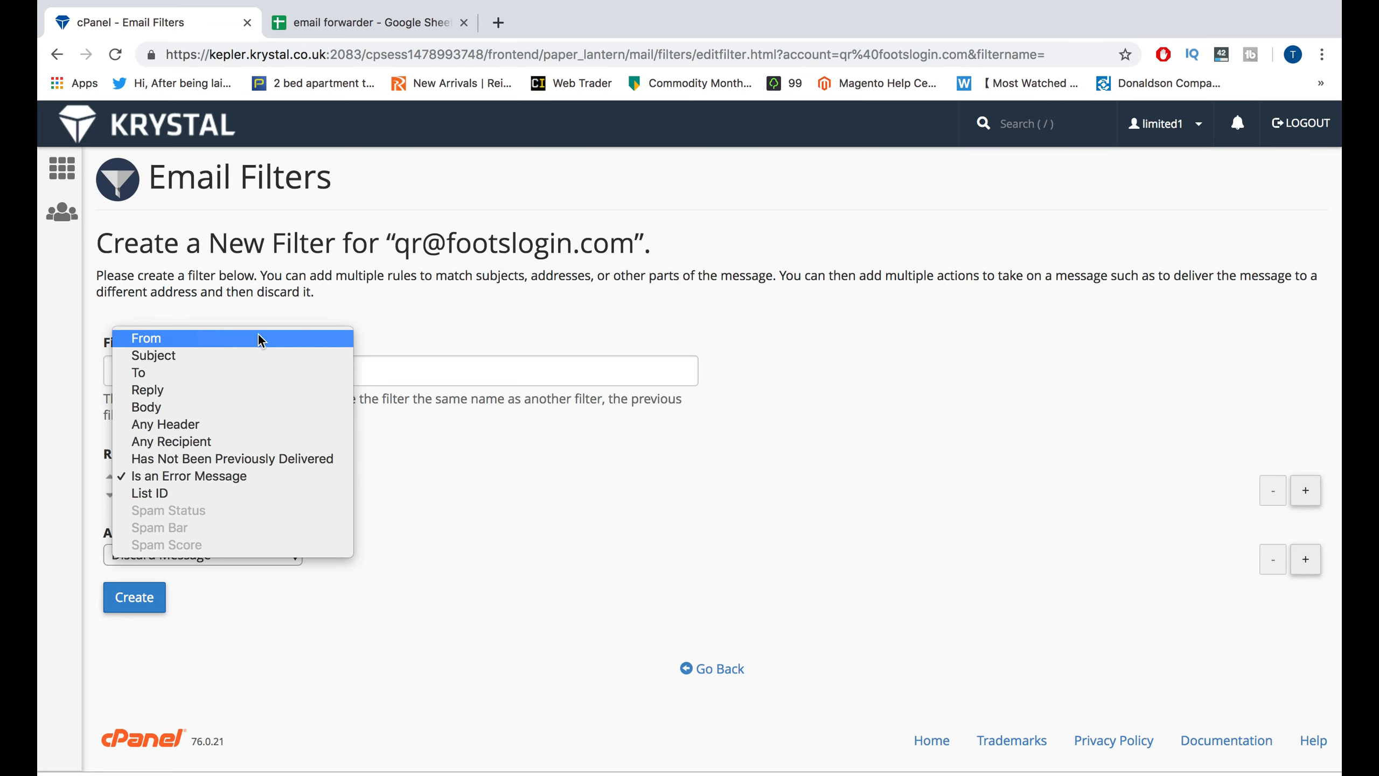
left_click(259, 337)
Set the first rule to match messages whose From field contains "hi".
left_click(405, 477)
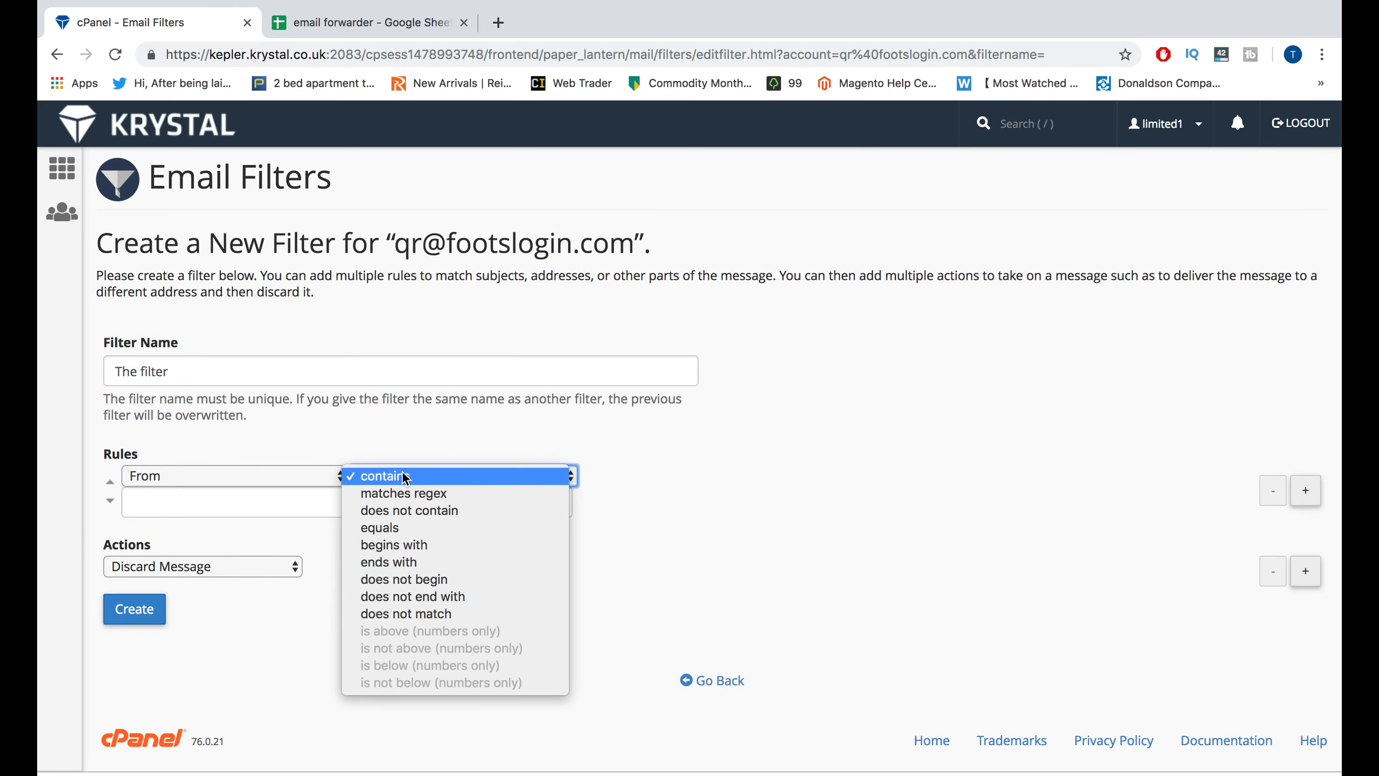
left_click(405, 478)
left_click(402, 476)
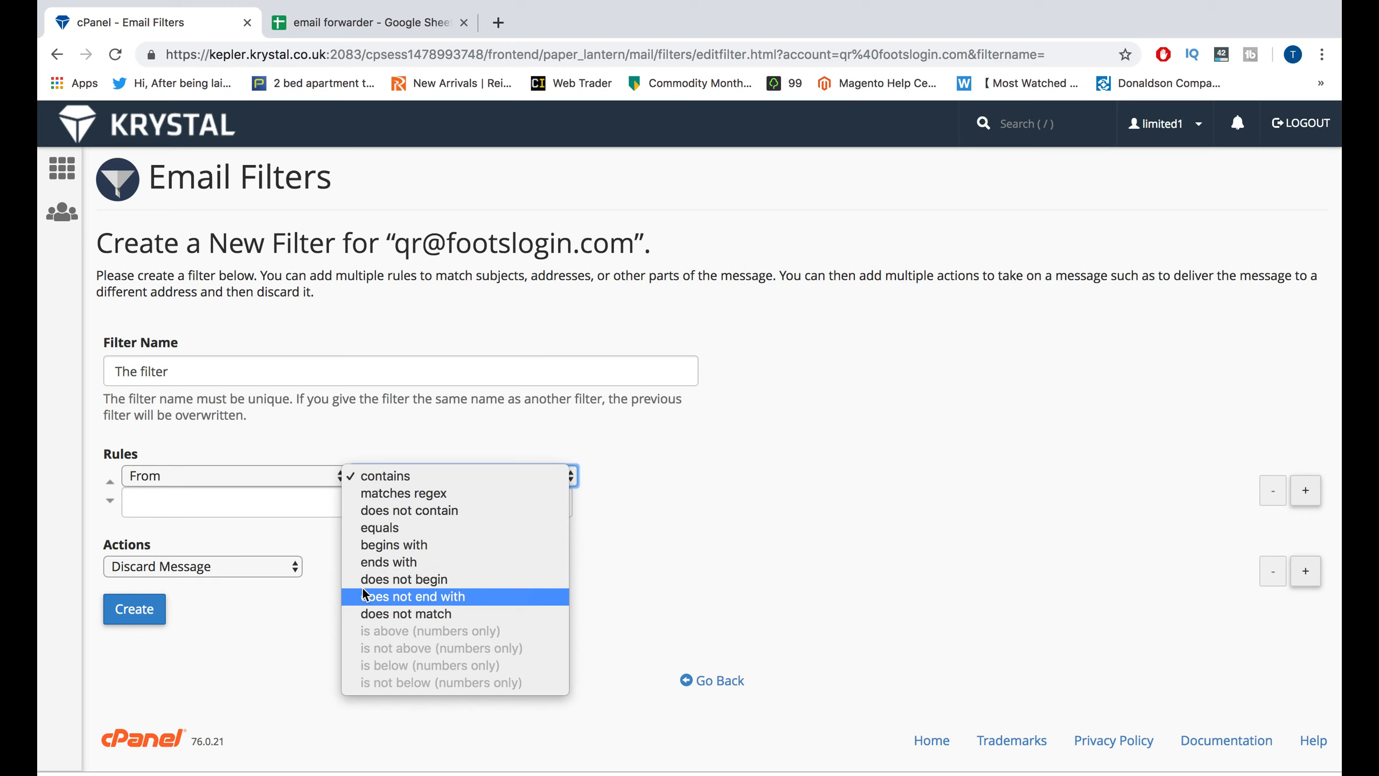
left_click(390, 476)
left_click(342, 508)
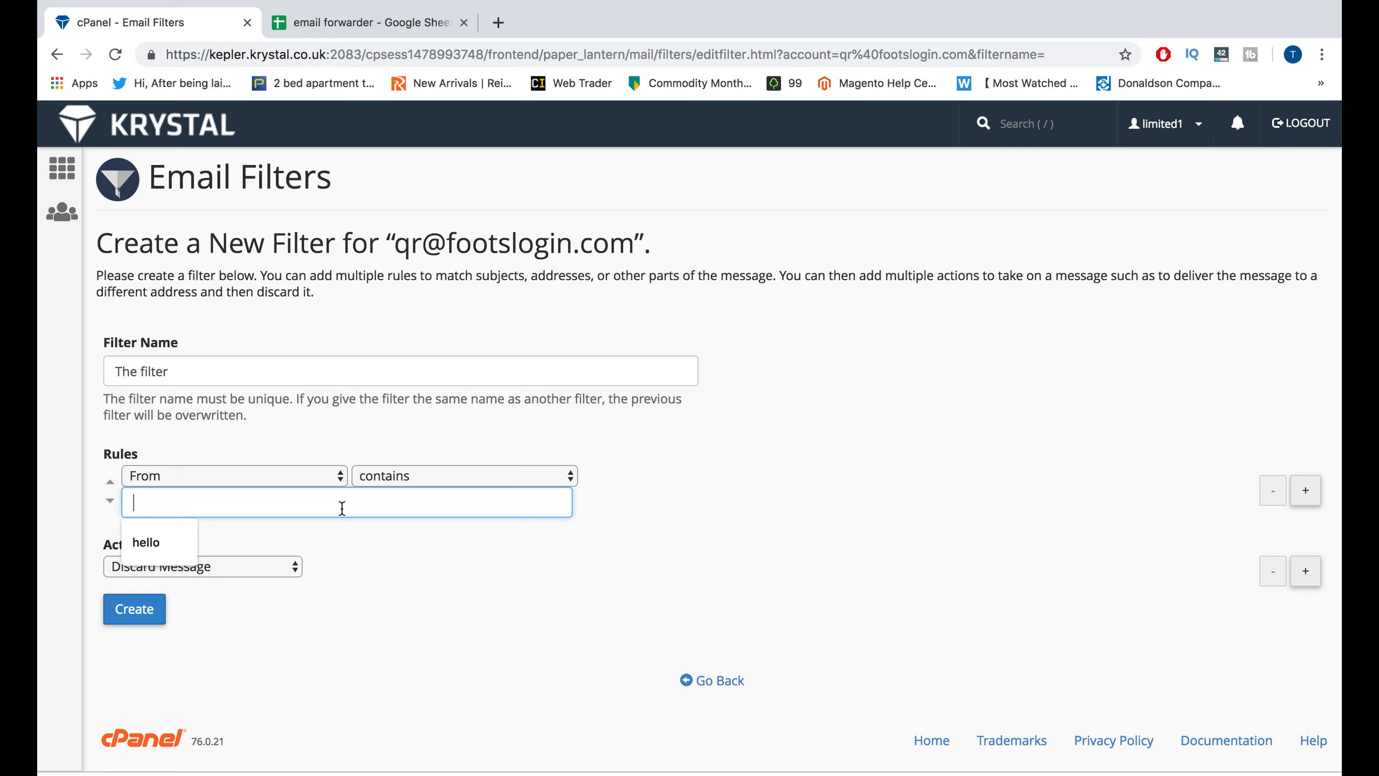
type("hi")
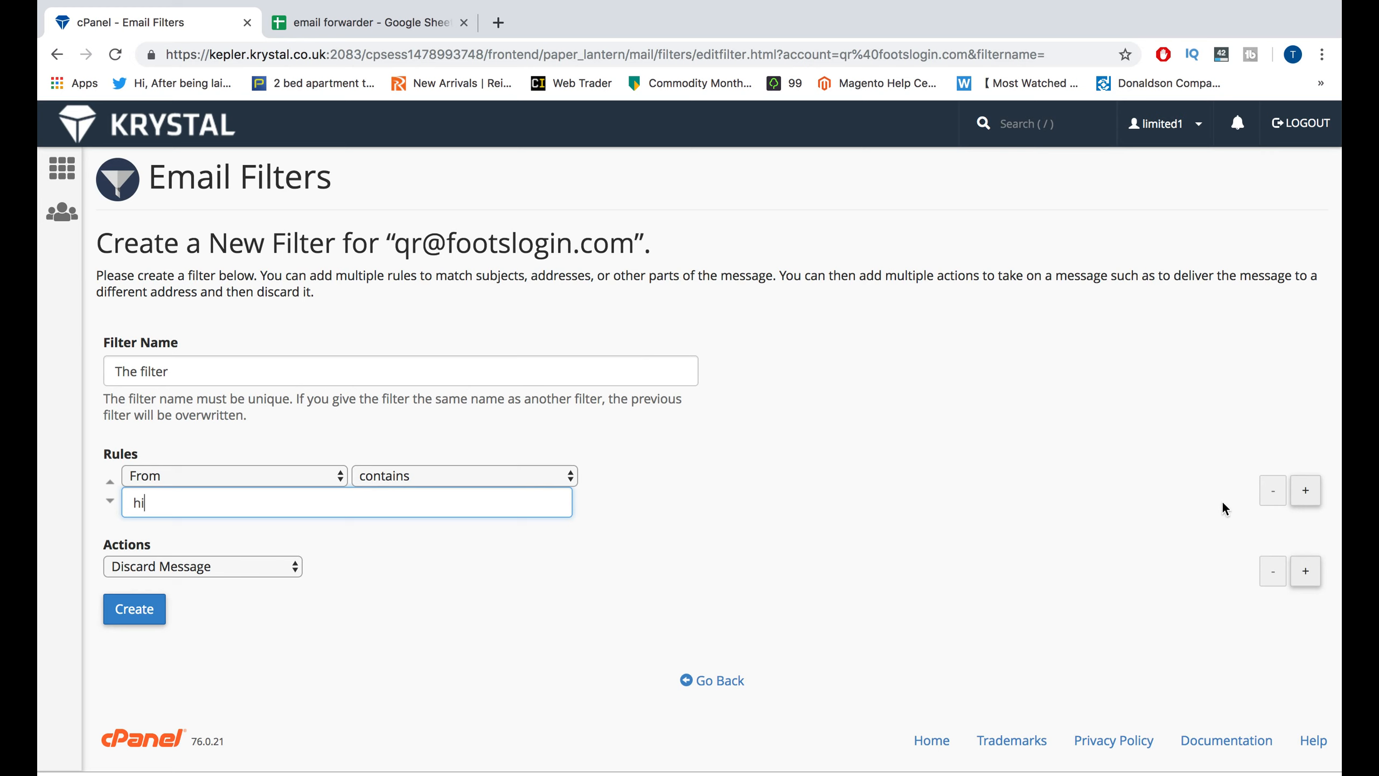
Add a second rule, "Is an Error Message", and combine it with the first rule using "and".
left_click(1296, 490)
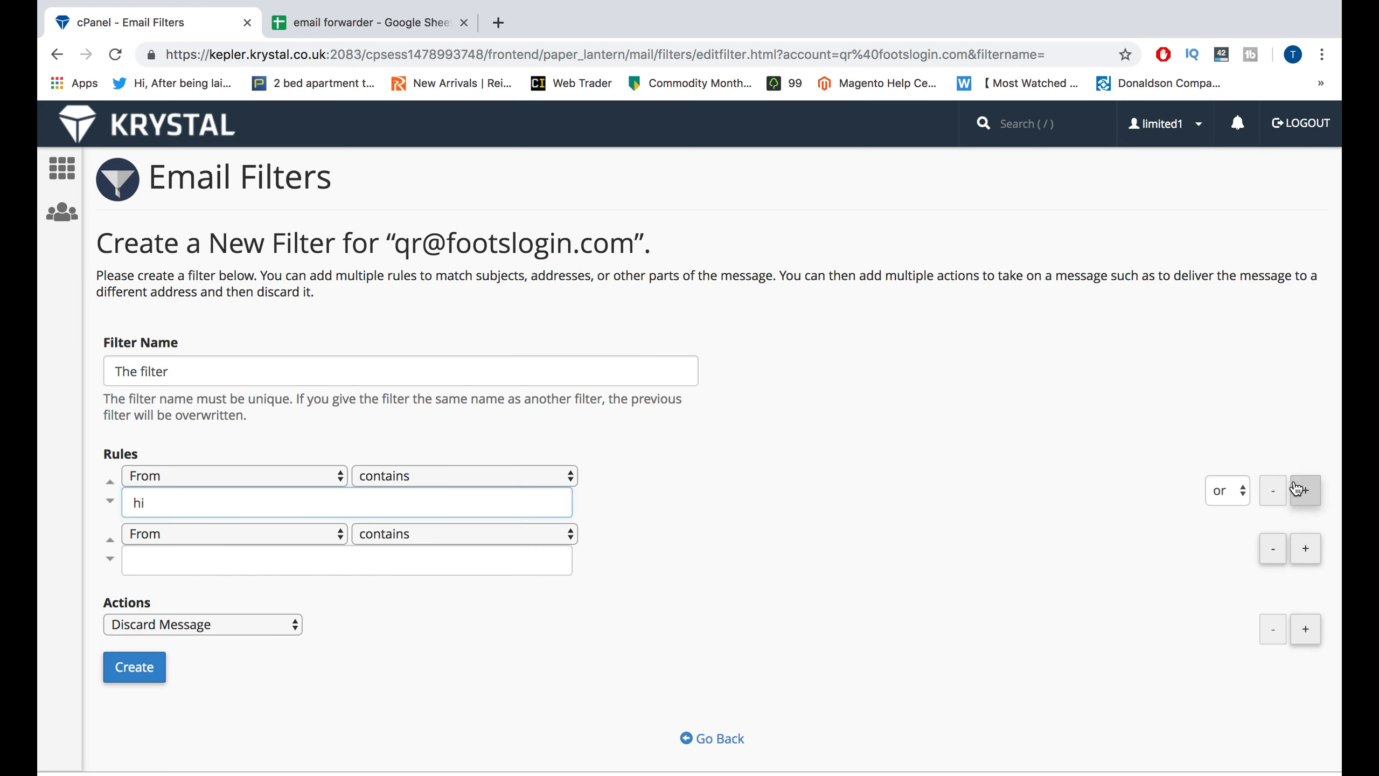
left_click(1239, 494)
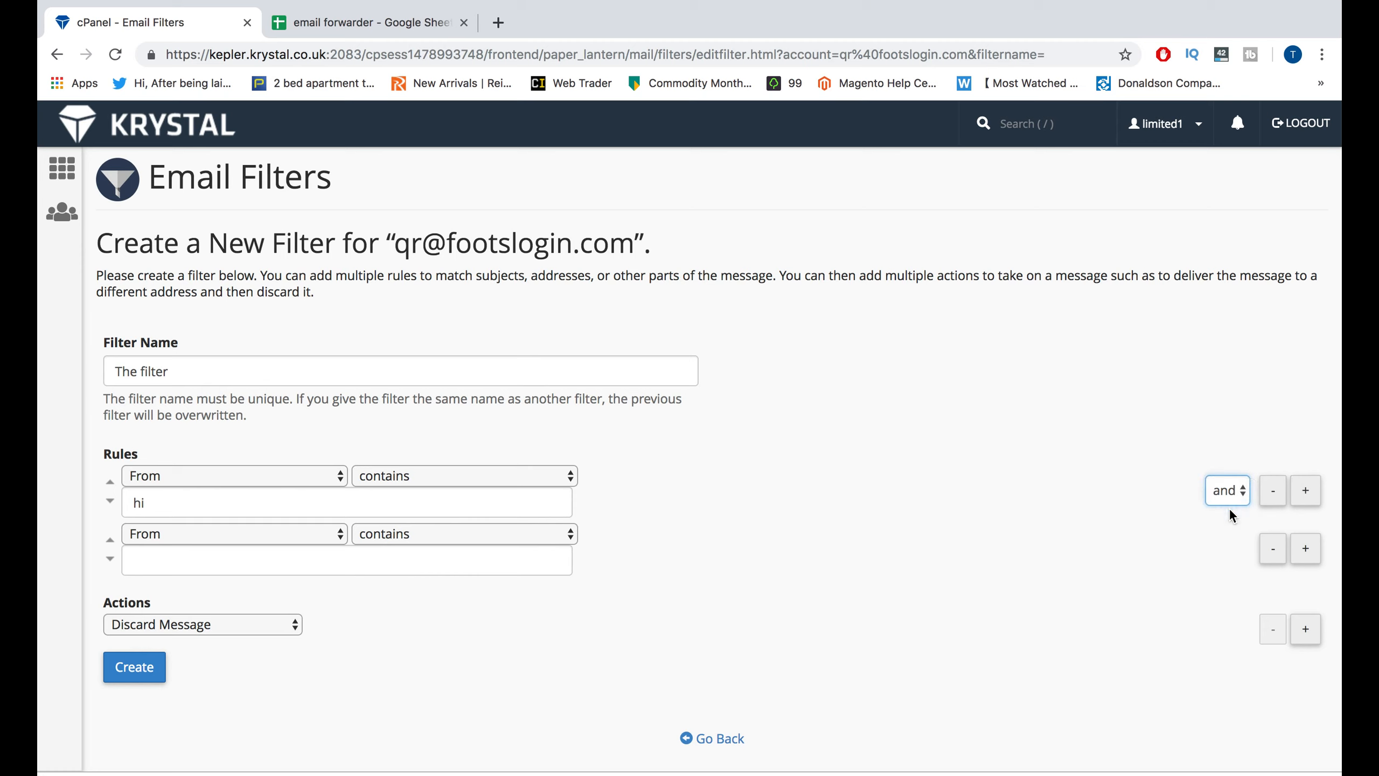
left_click(271, 535)
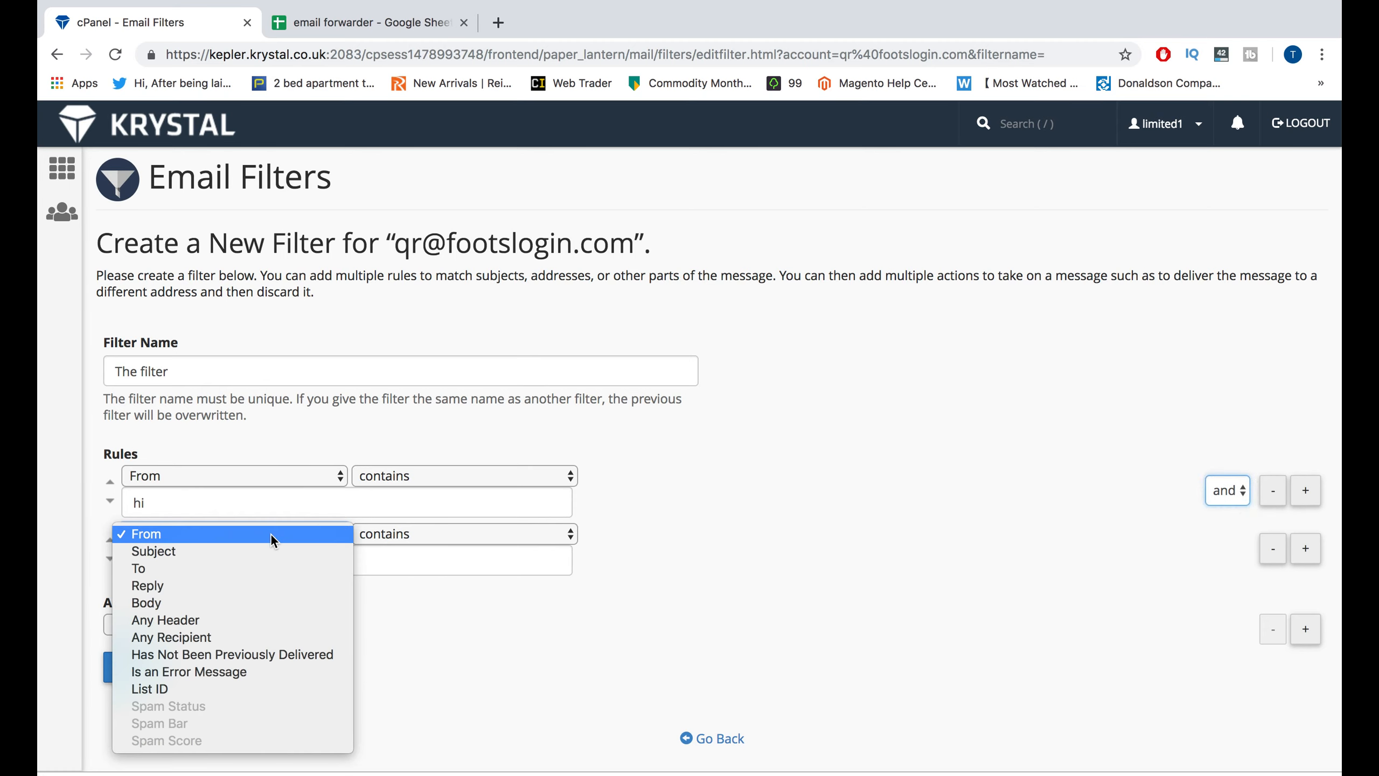
left_click(259, 671)
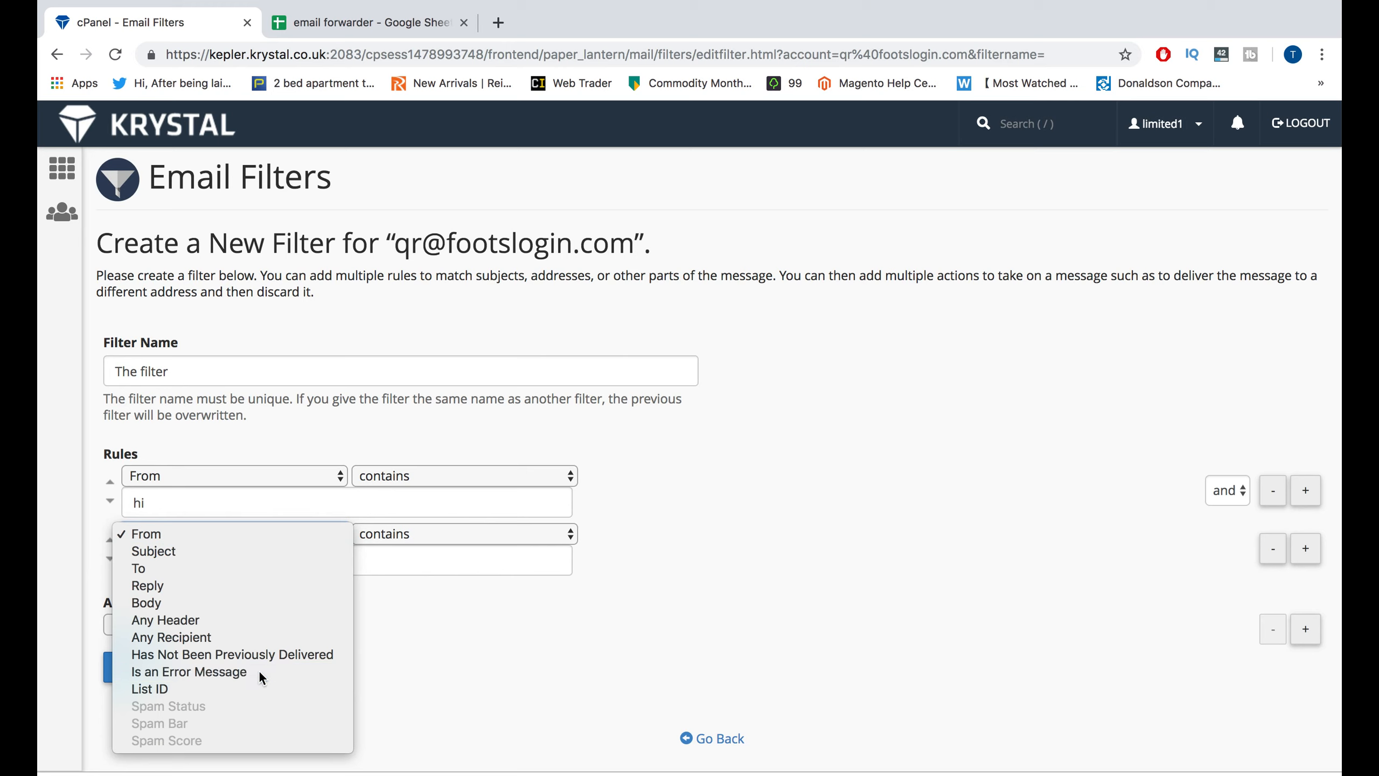
left_click(471, 666)
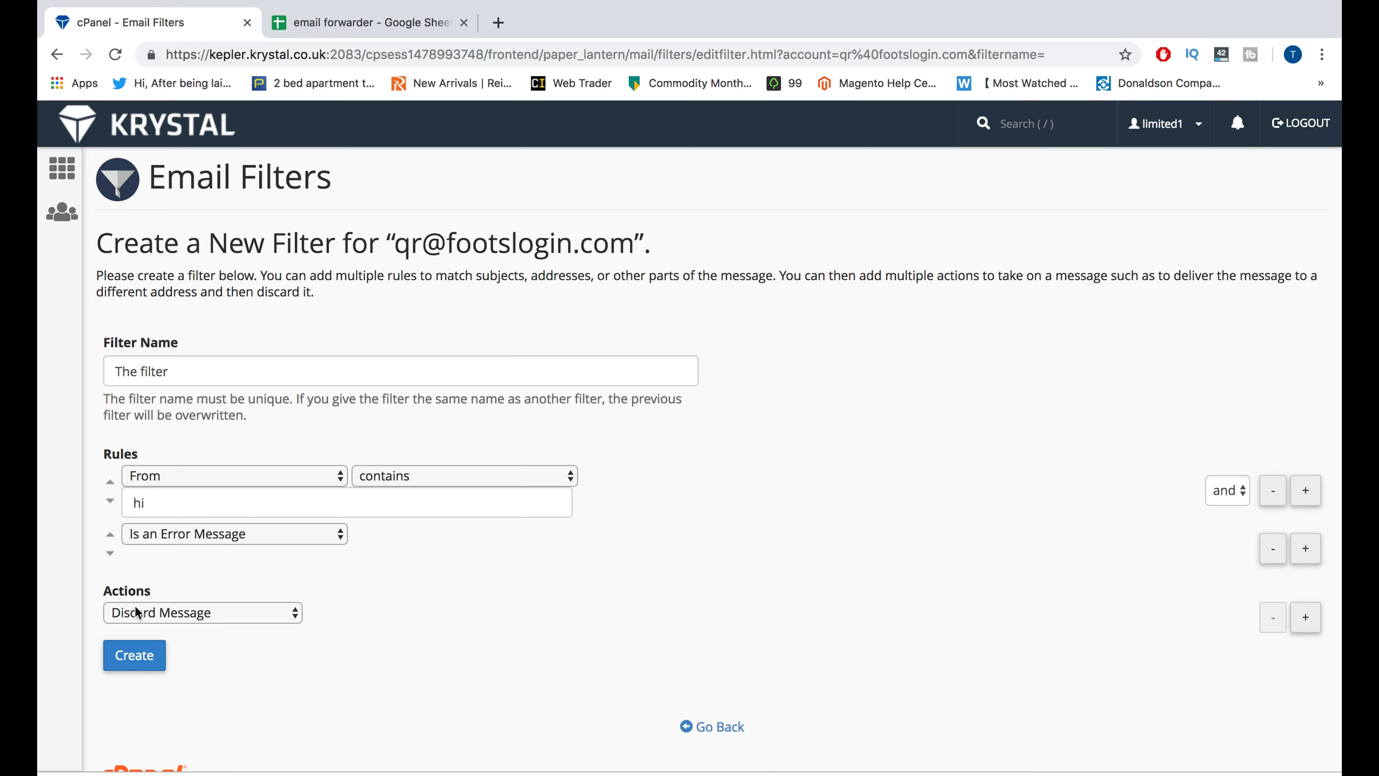
Create the filter with the Discard Message action and return to the account's filter list.
left_click(124, 620)
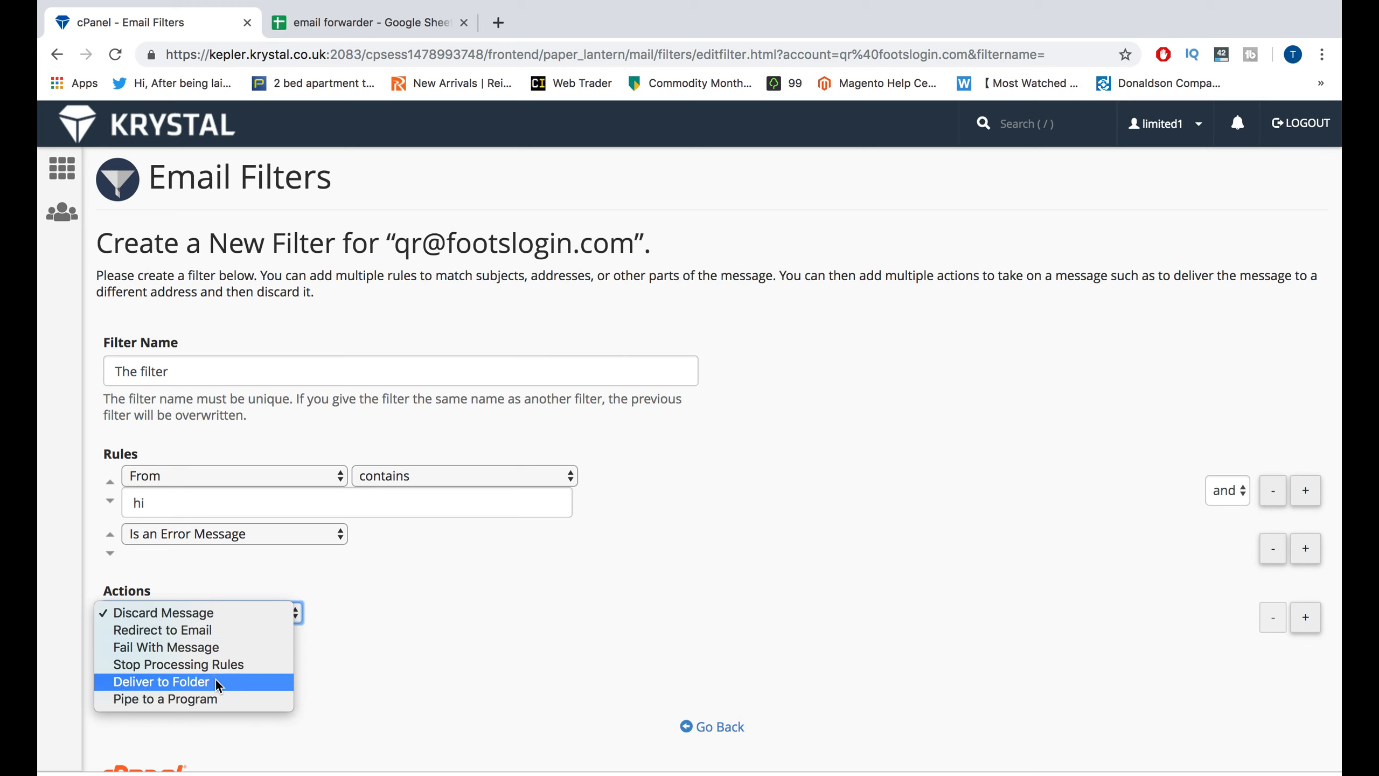
left_click(270, 612)
left_click(144, 652)
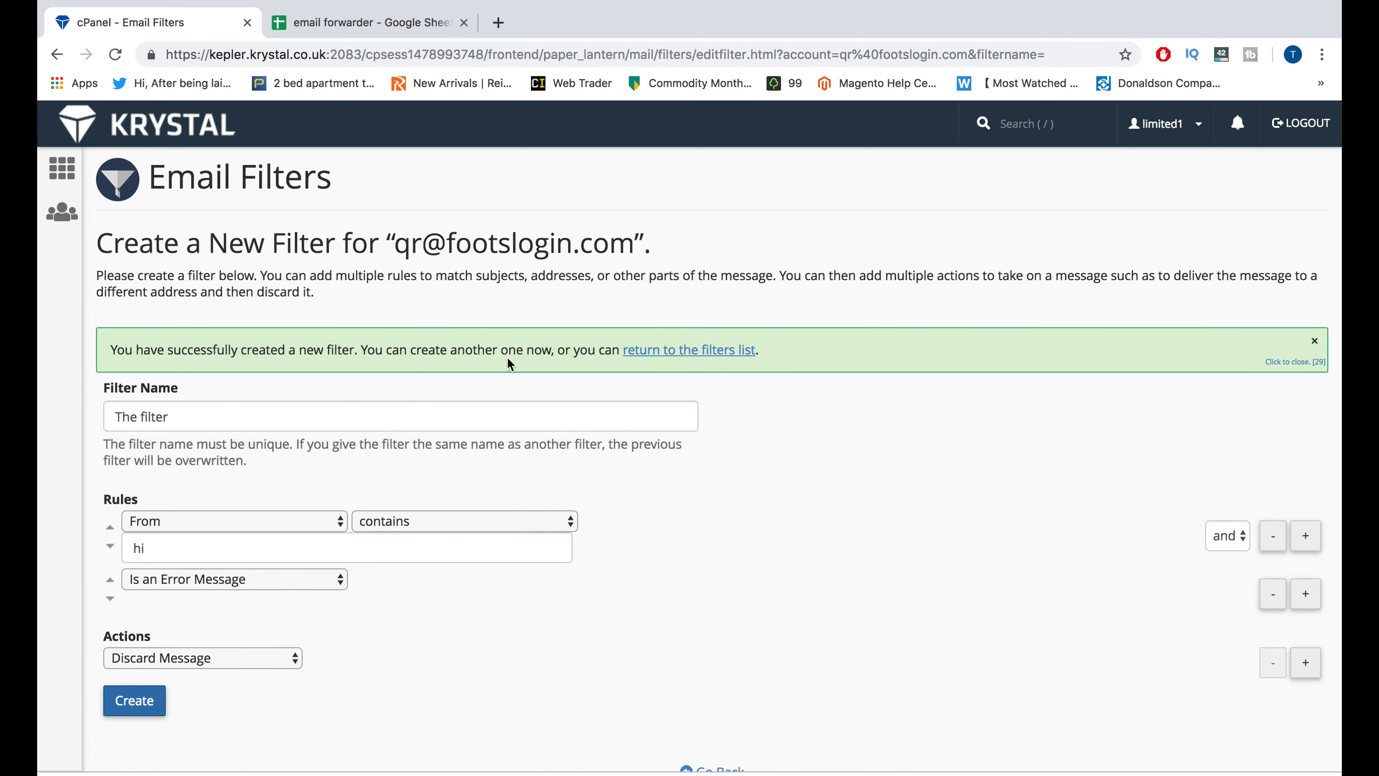
scroll(709, 440, "down", 3)
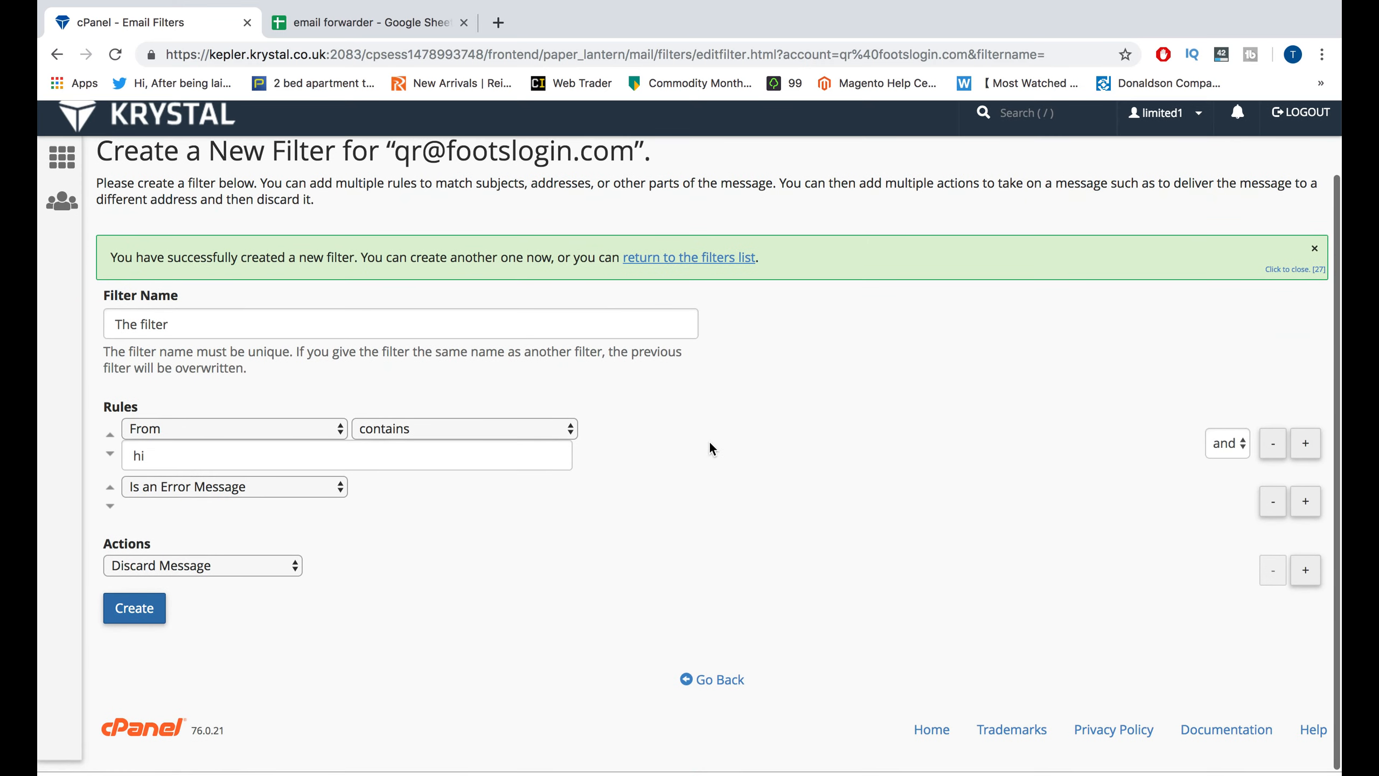
left_click(712, 691)
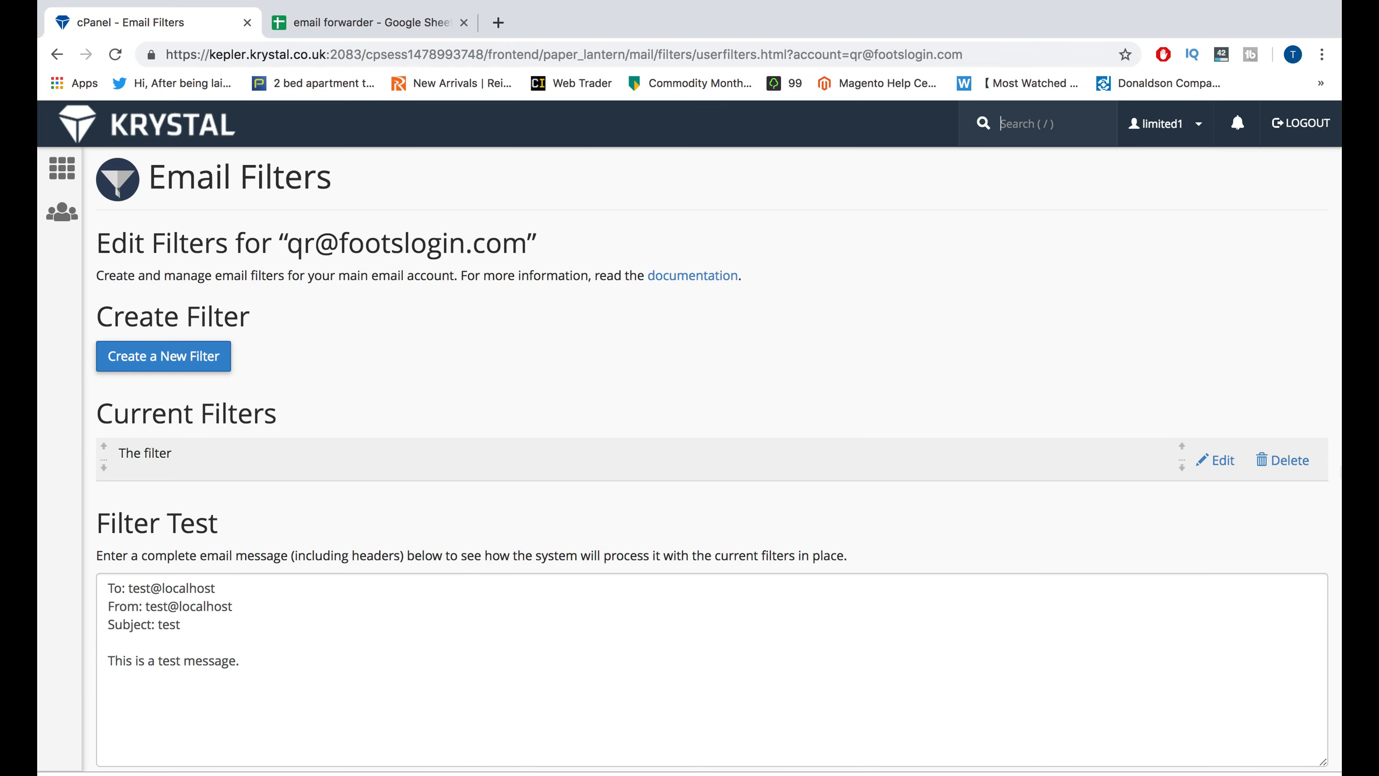
Delete the filter named "The filter" and return to the account's filter list.
left_click(1295, 467)
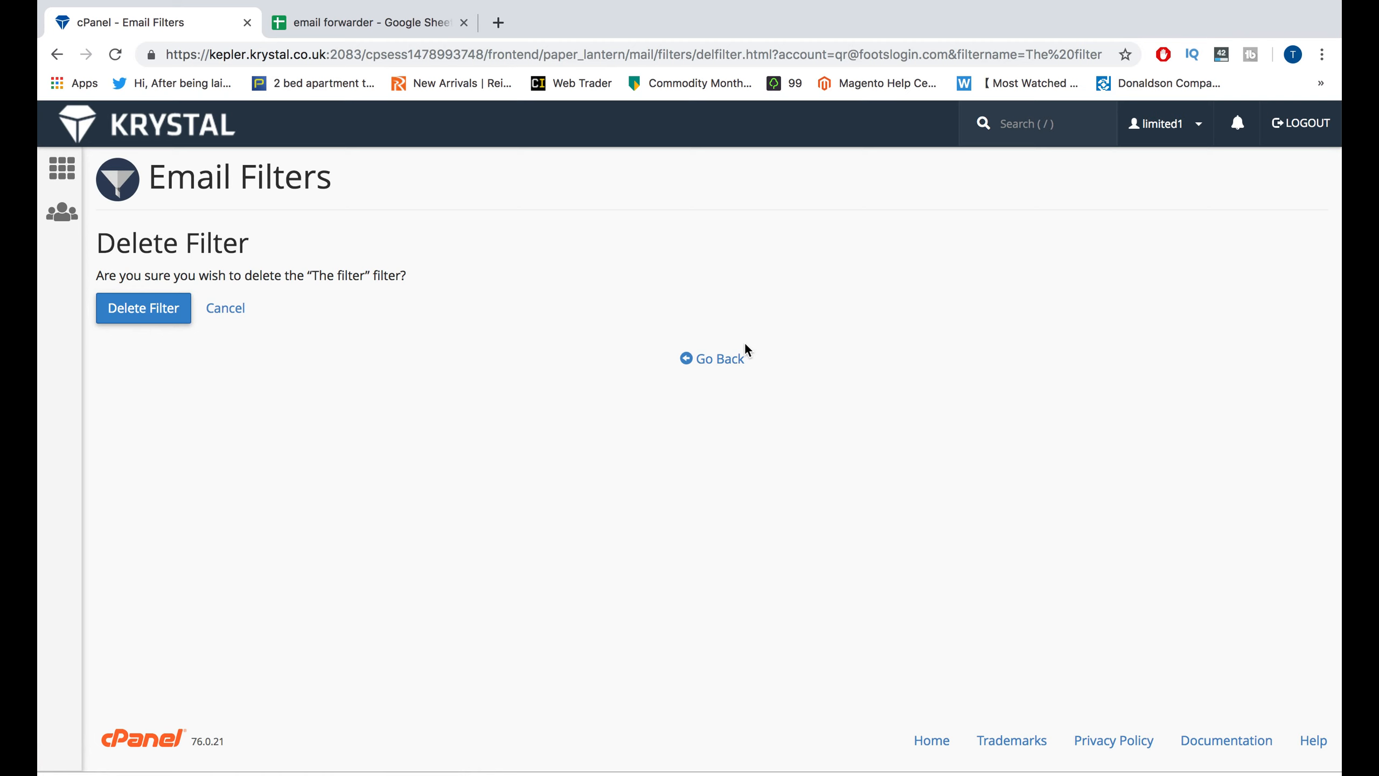
left_click(716, 359)
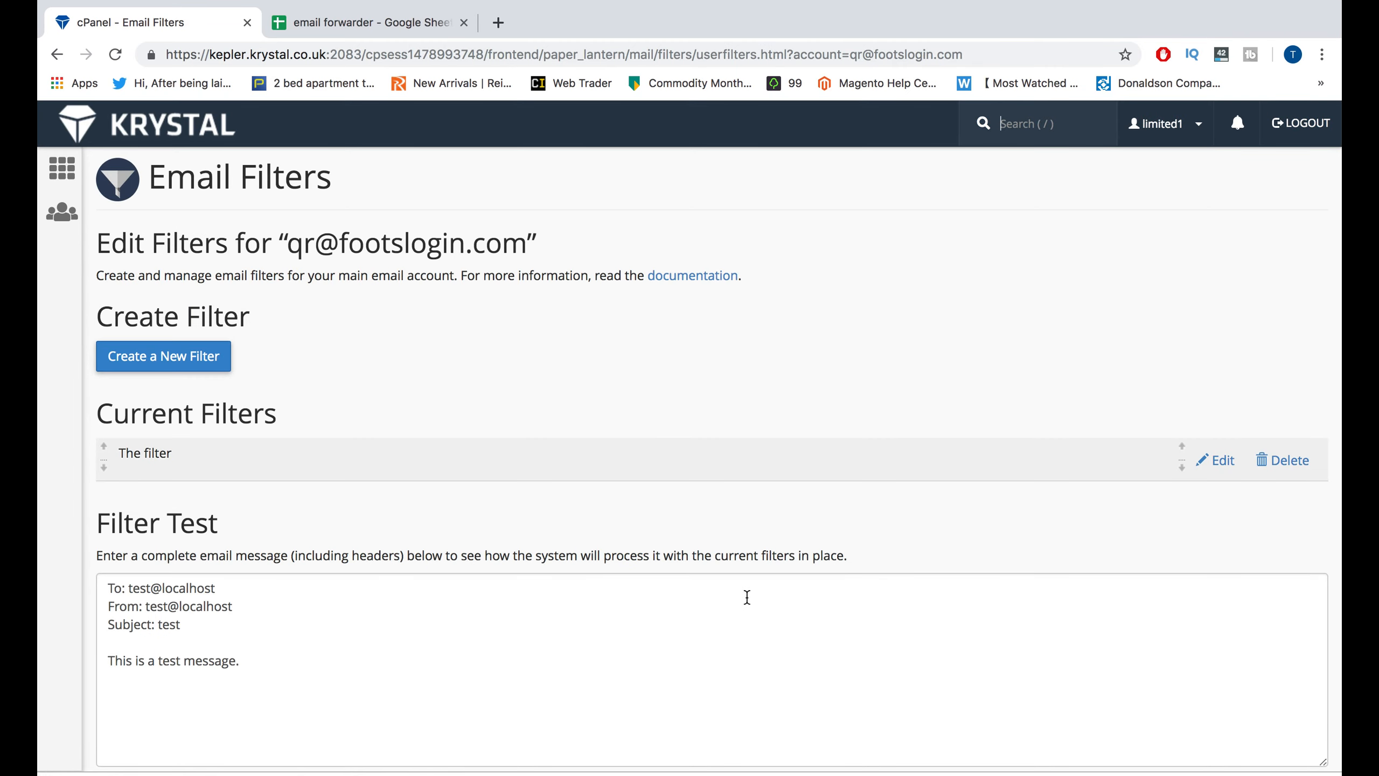
left_click(1301, 468)
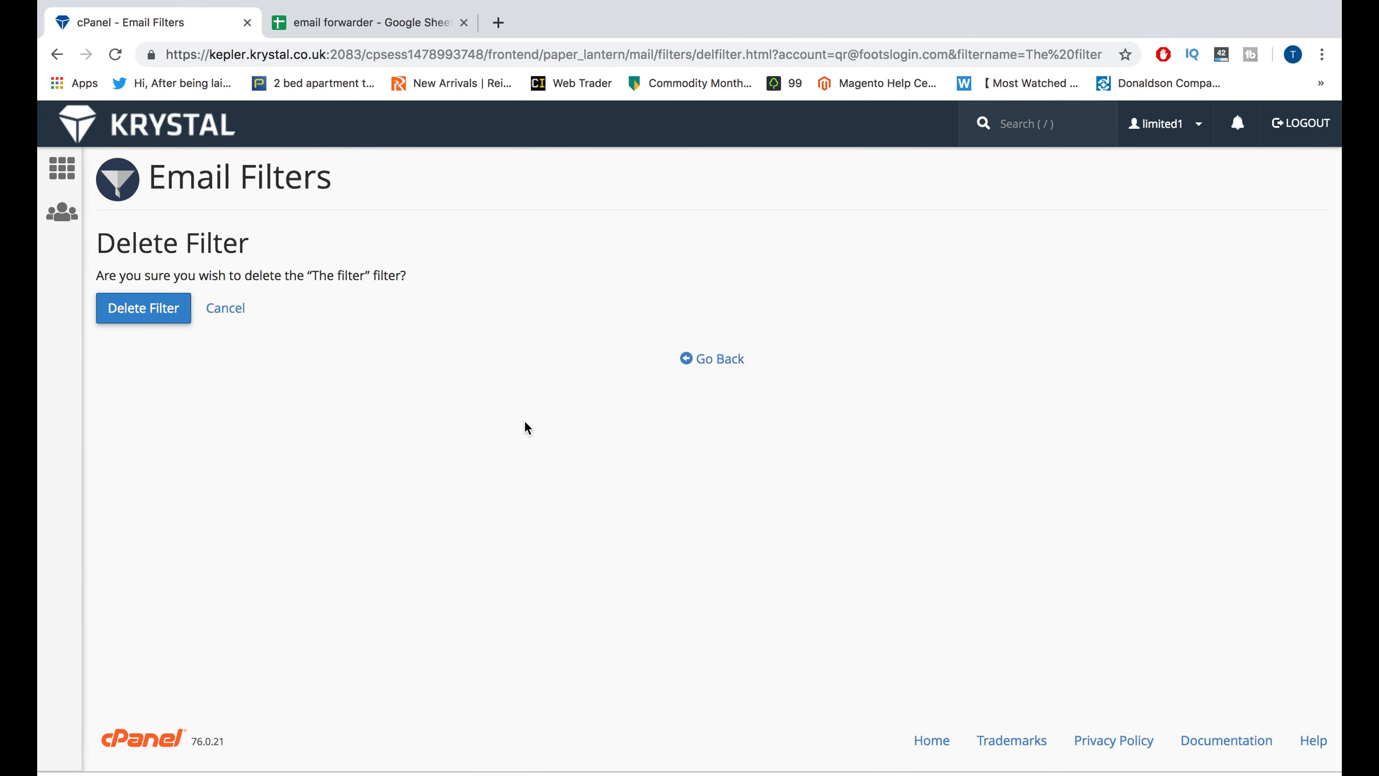
left_click(127, 312)
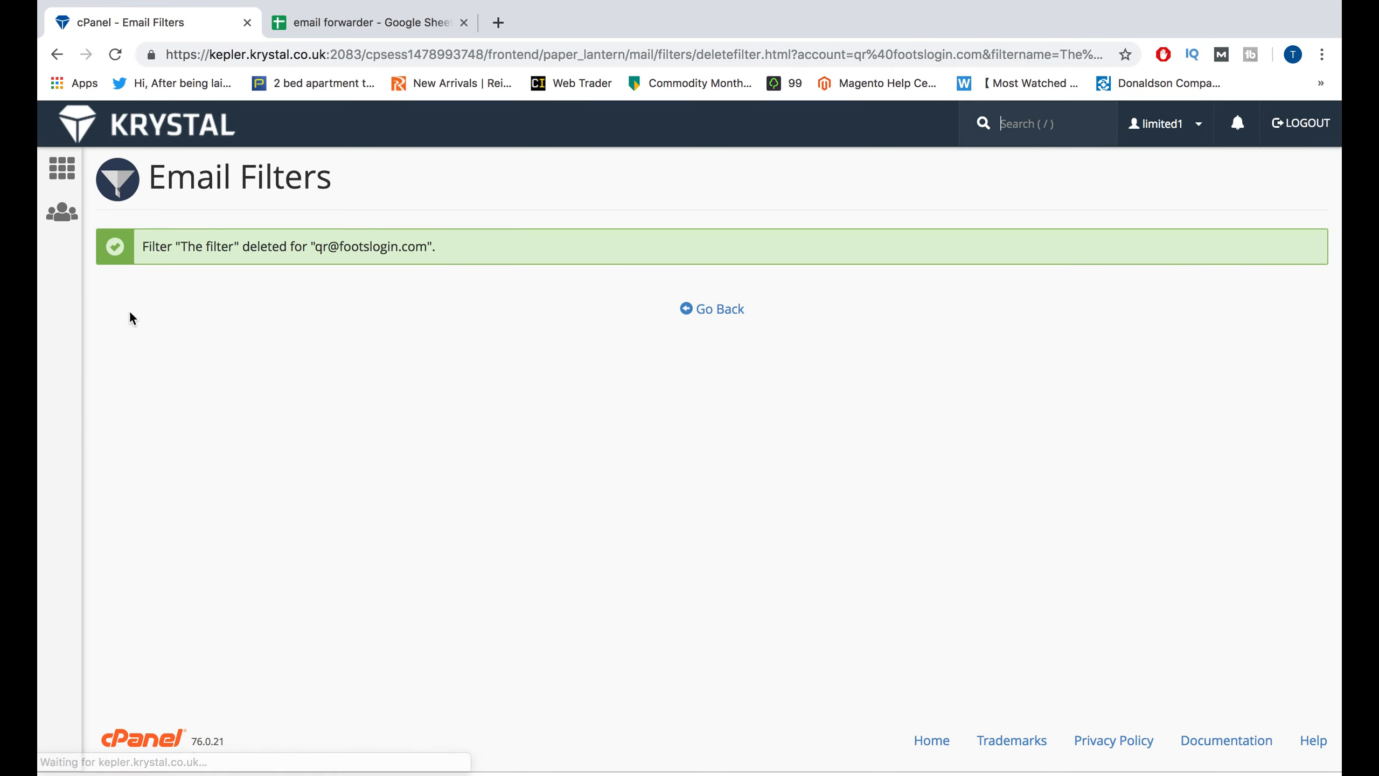
left_click(729, 308)
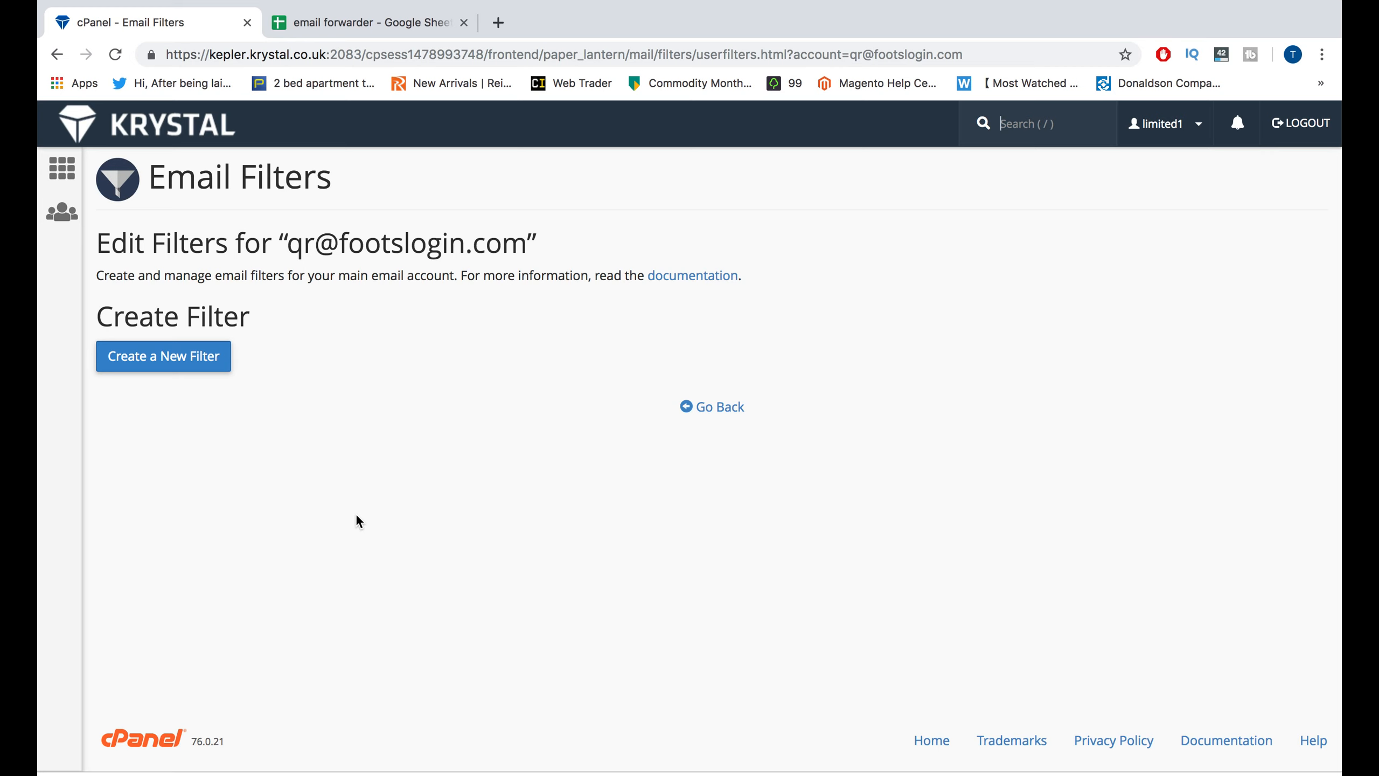
Create a filter named "My filter" that discards messages whose From field contains "hello", and return to the account's filter list.
left_click(194, 363)
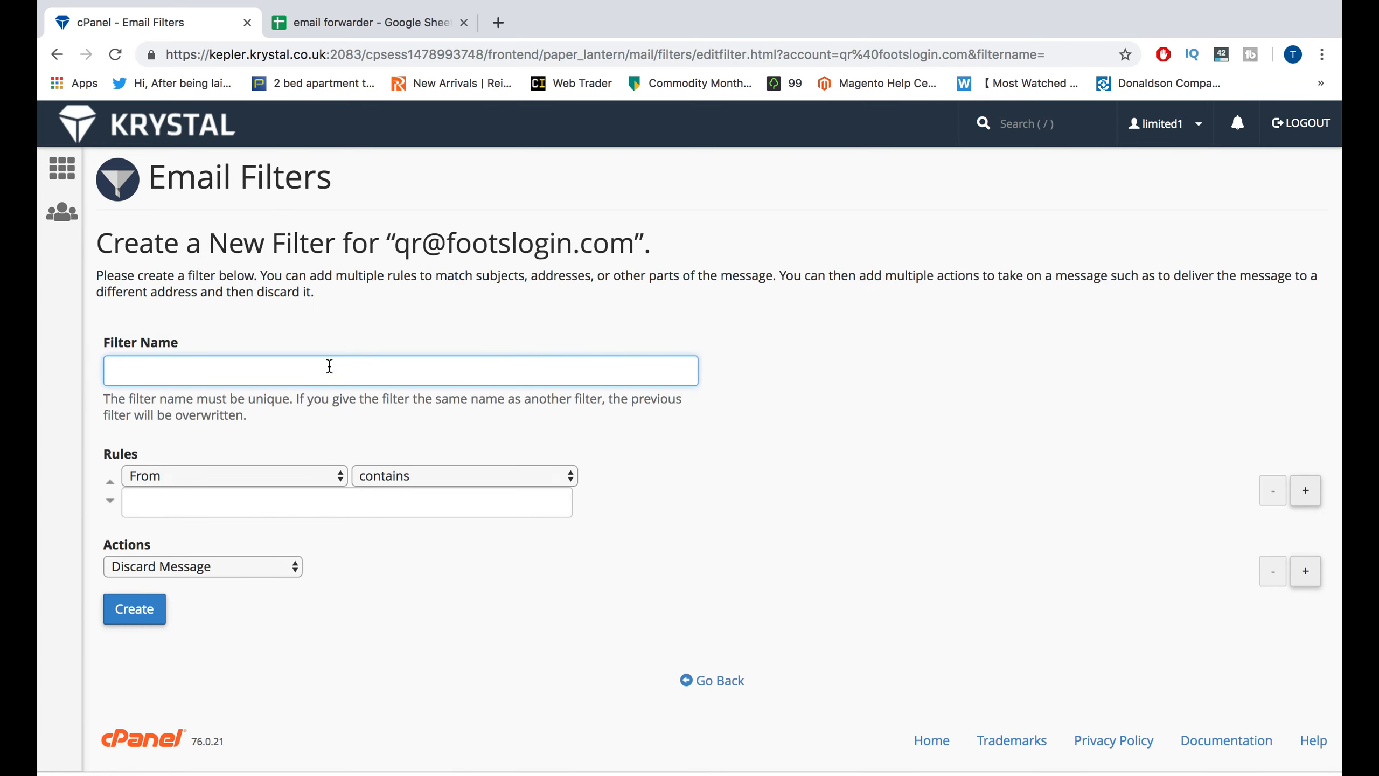
left_click(330, 365)
left_click(139, 410)
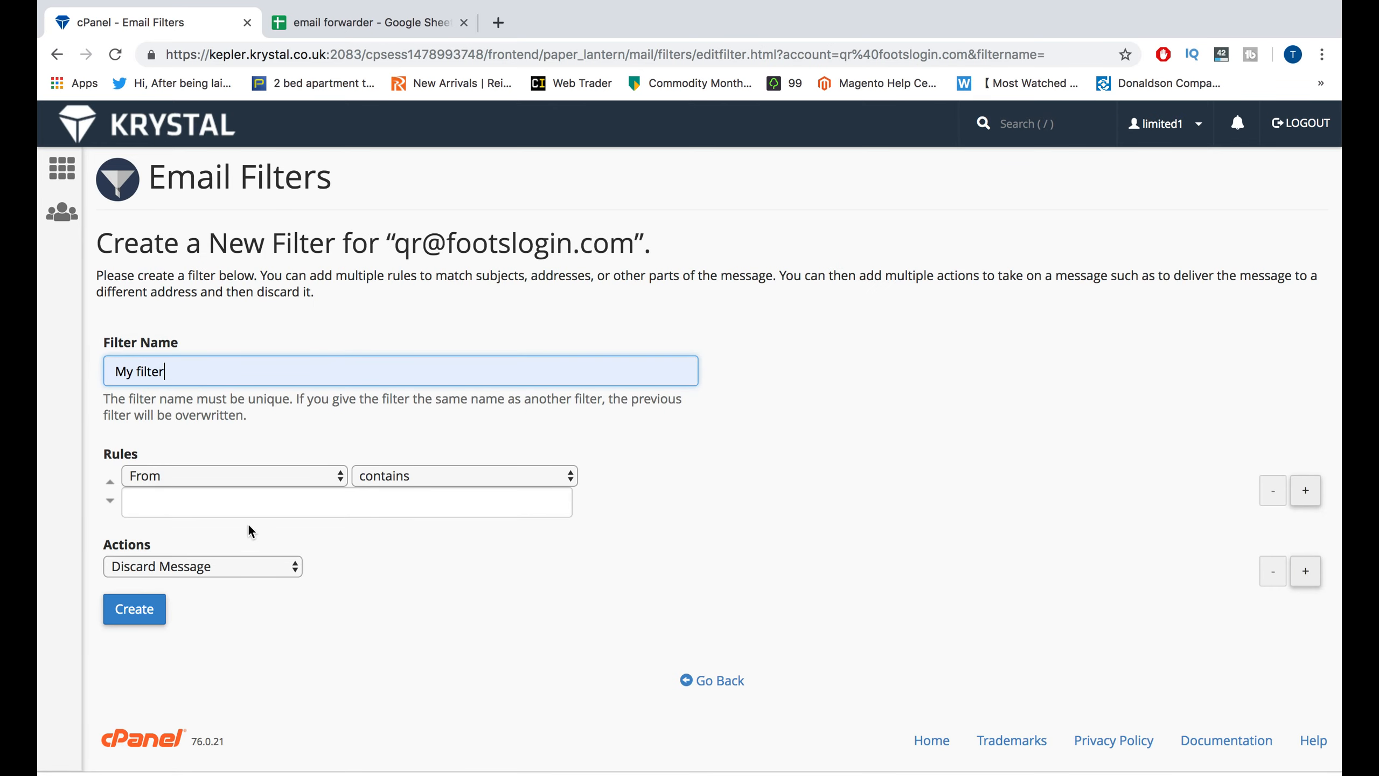
left_click(257, 509)
left_click(162, 546)
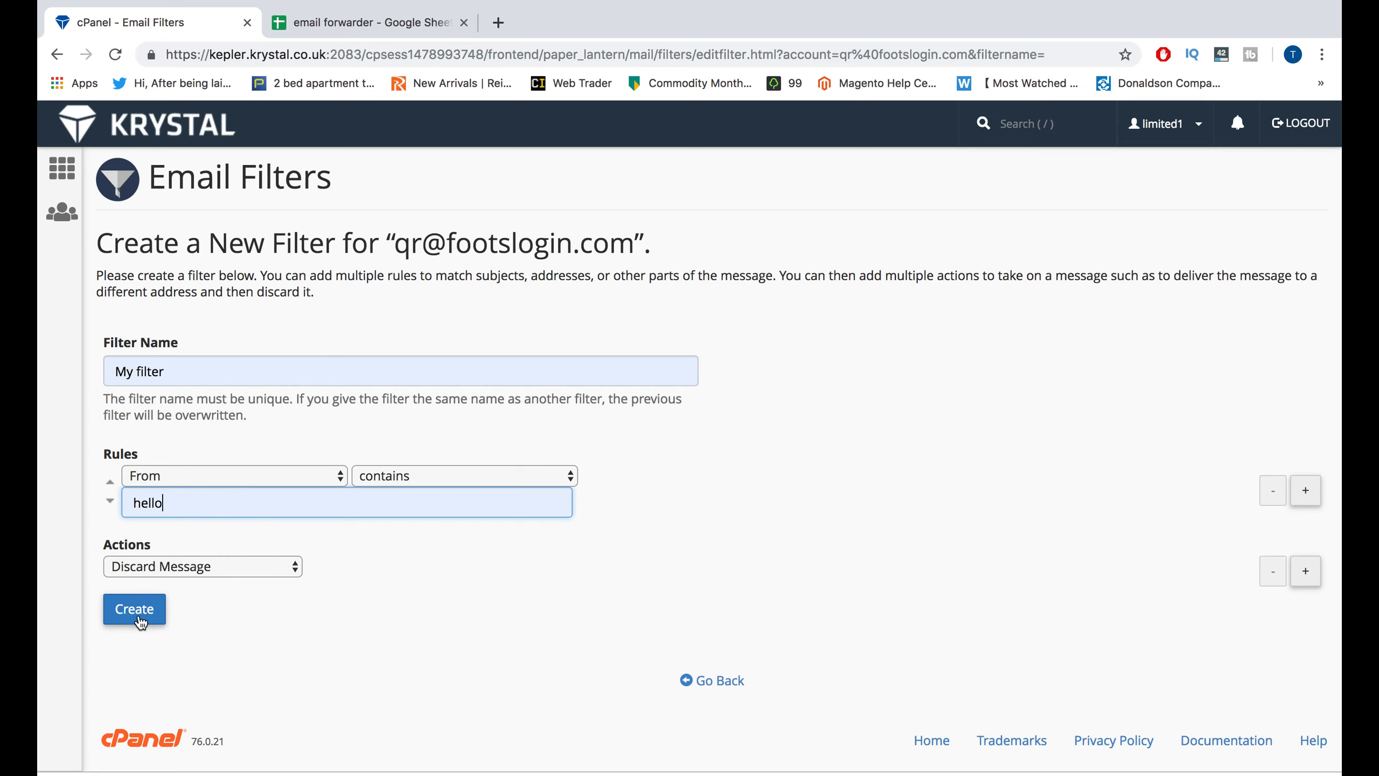
left_click(136, 610)
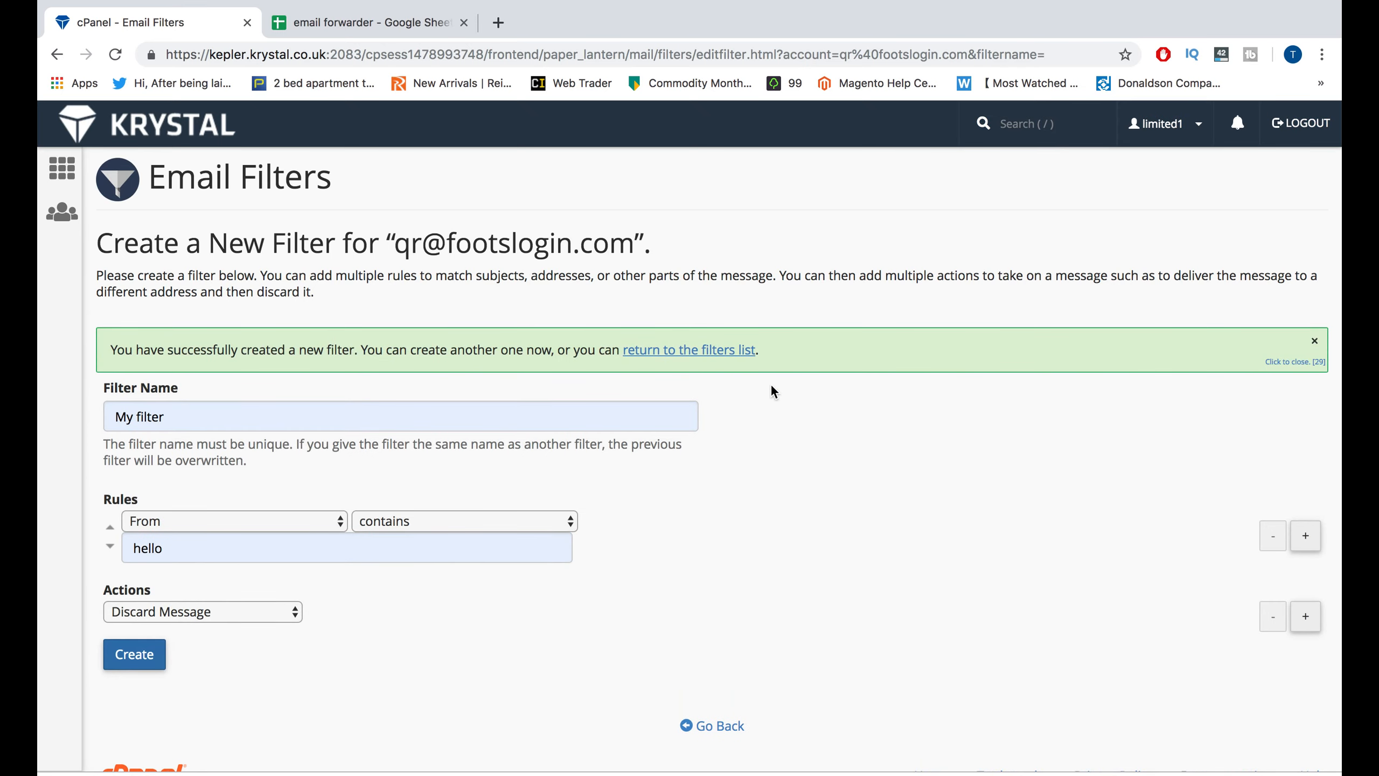
left_click(706, 726)
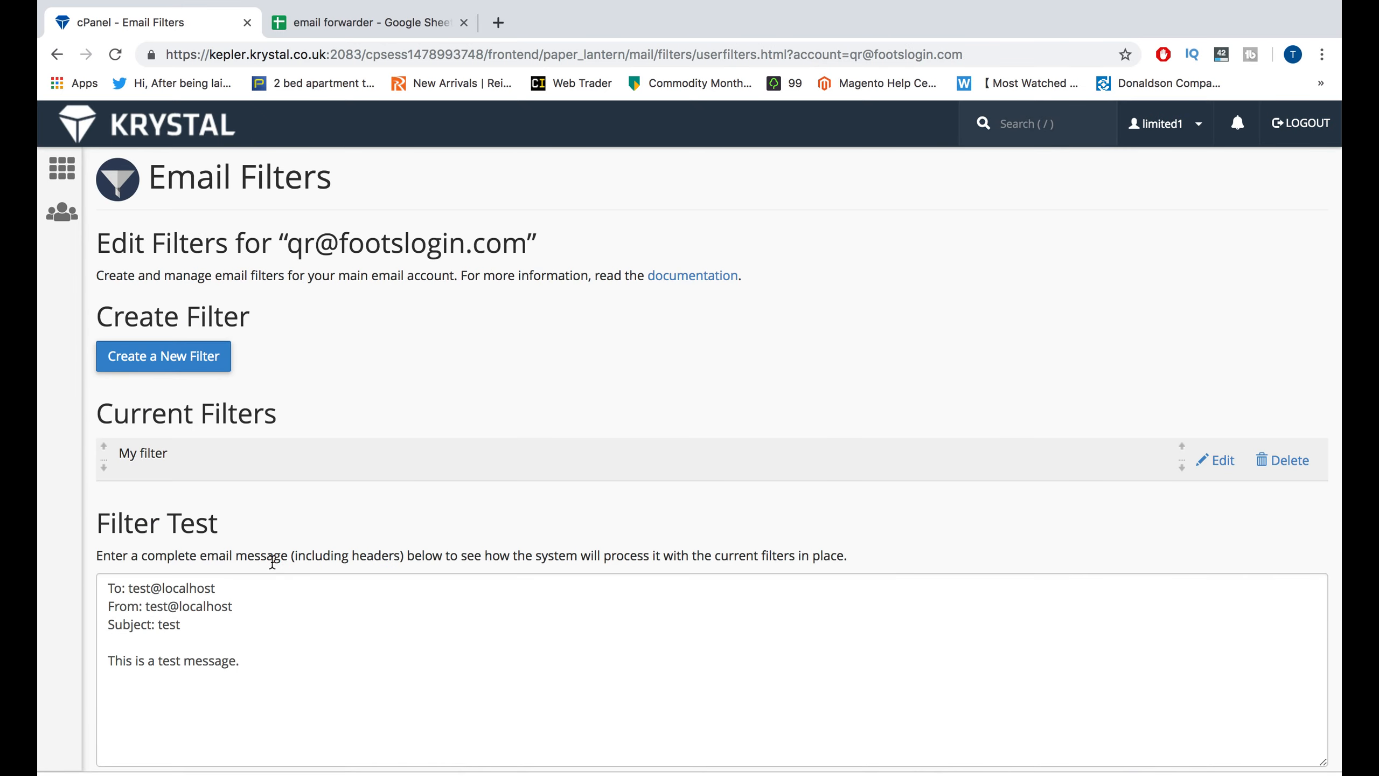
Run the filter test on the default sample message, view the trace results and return to the filter list.
scroll(272, 562, "down", 3)
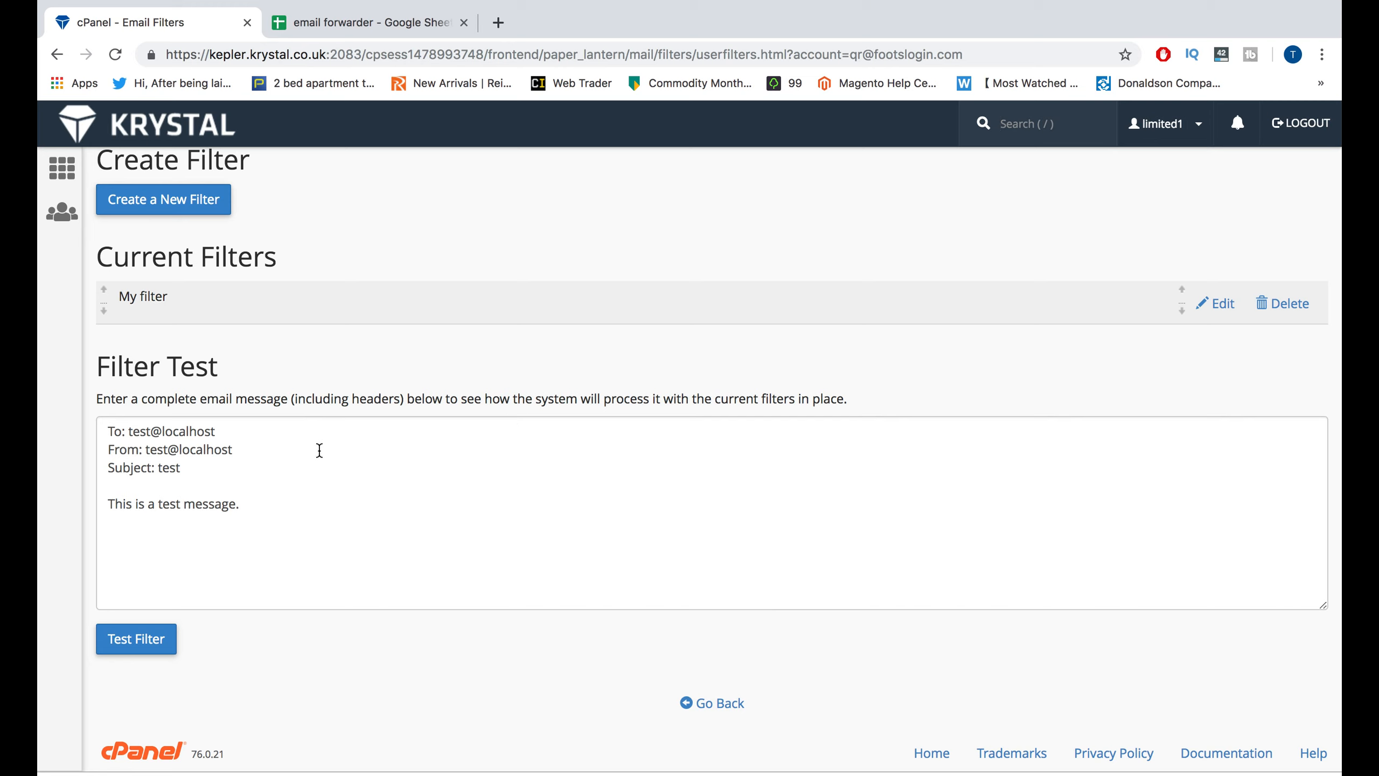
left_click(209, 483)
triple_click(194, 501)
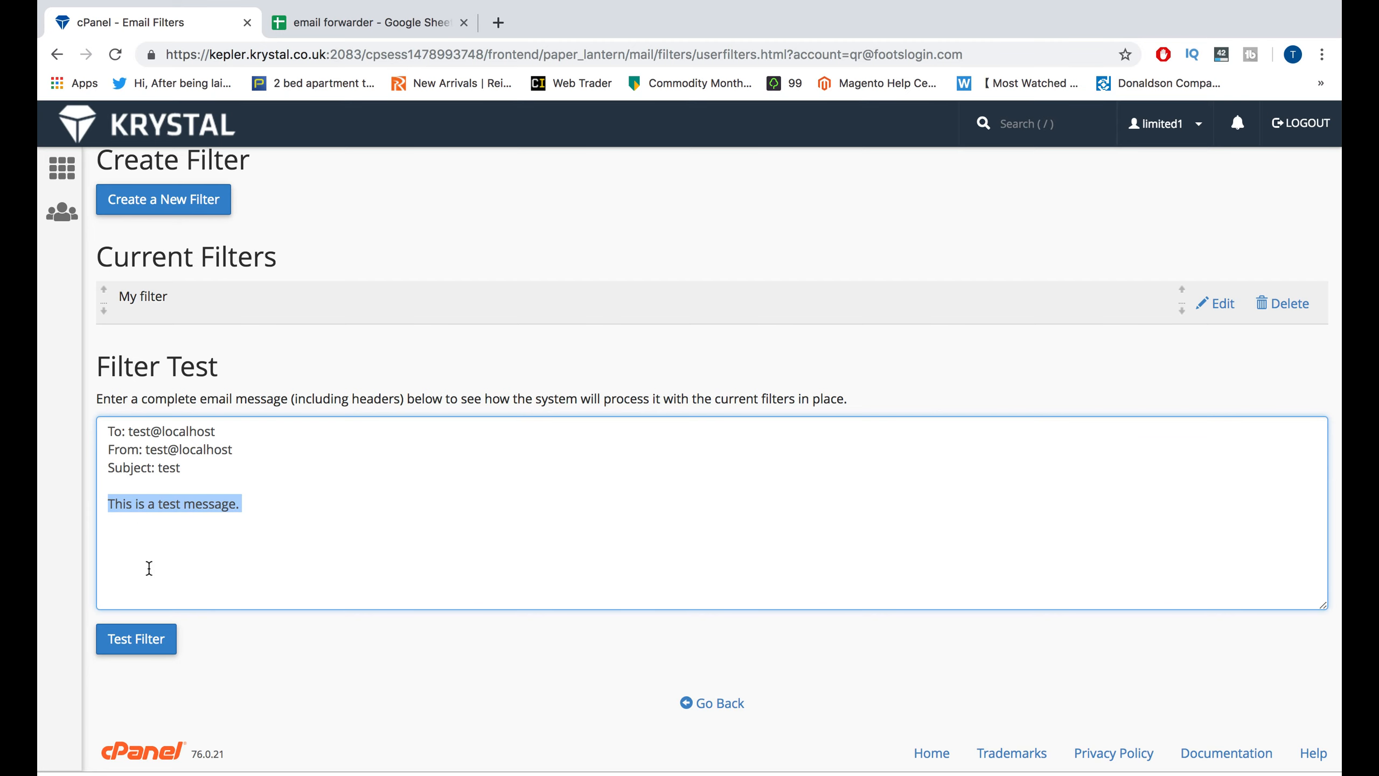
left_click(131, 647)
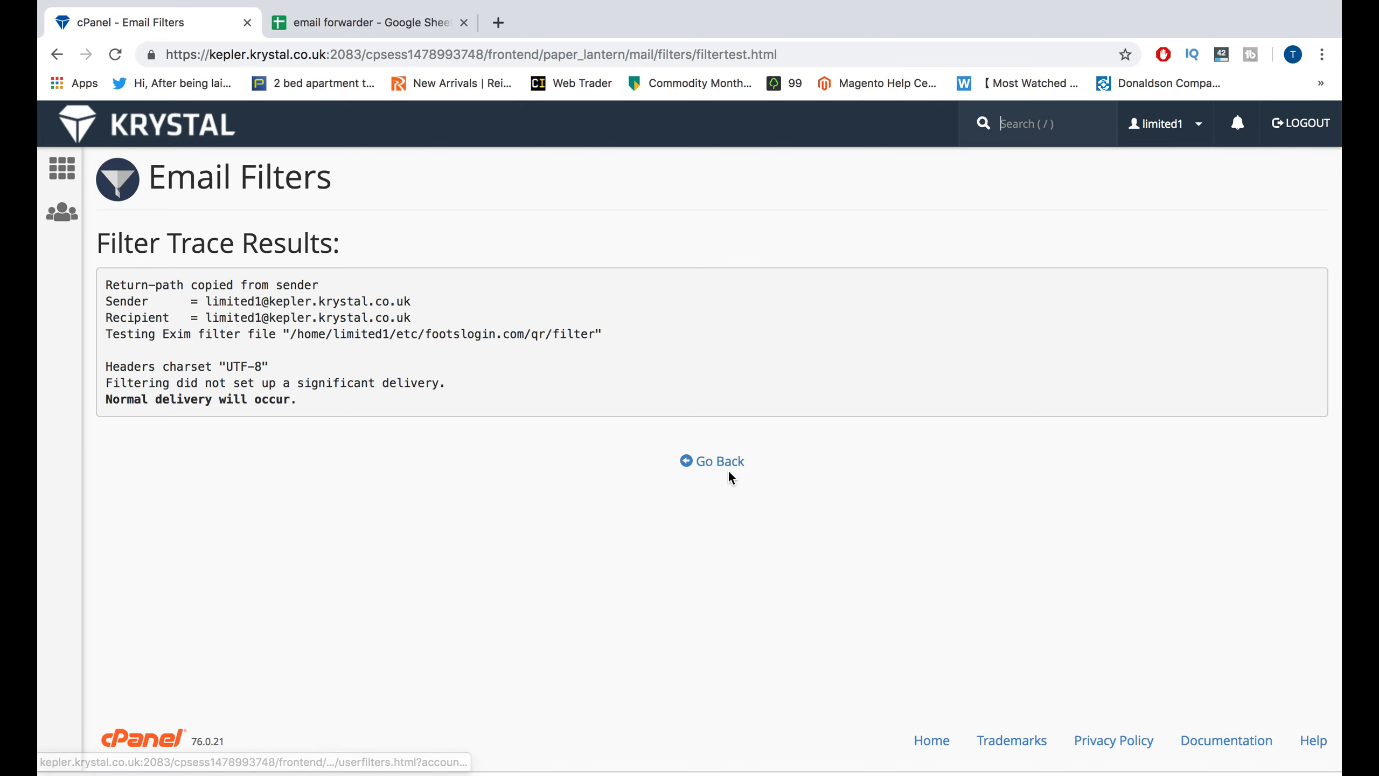
left_click(691, 460)
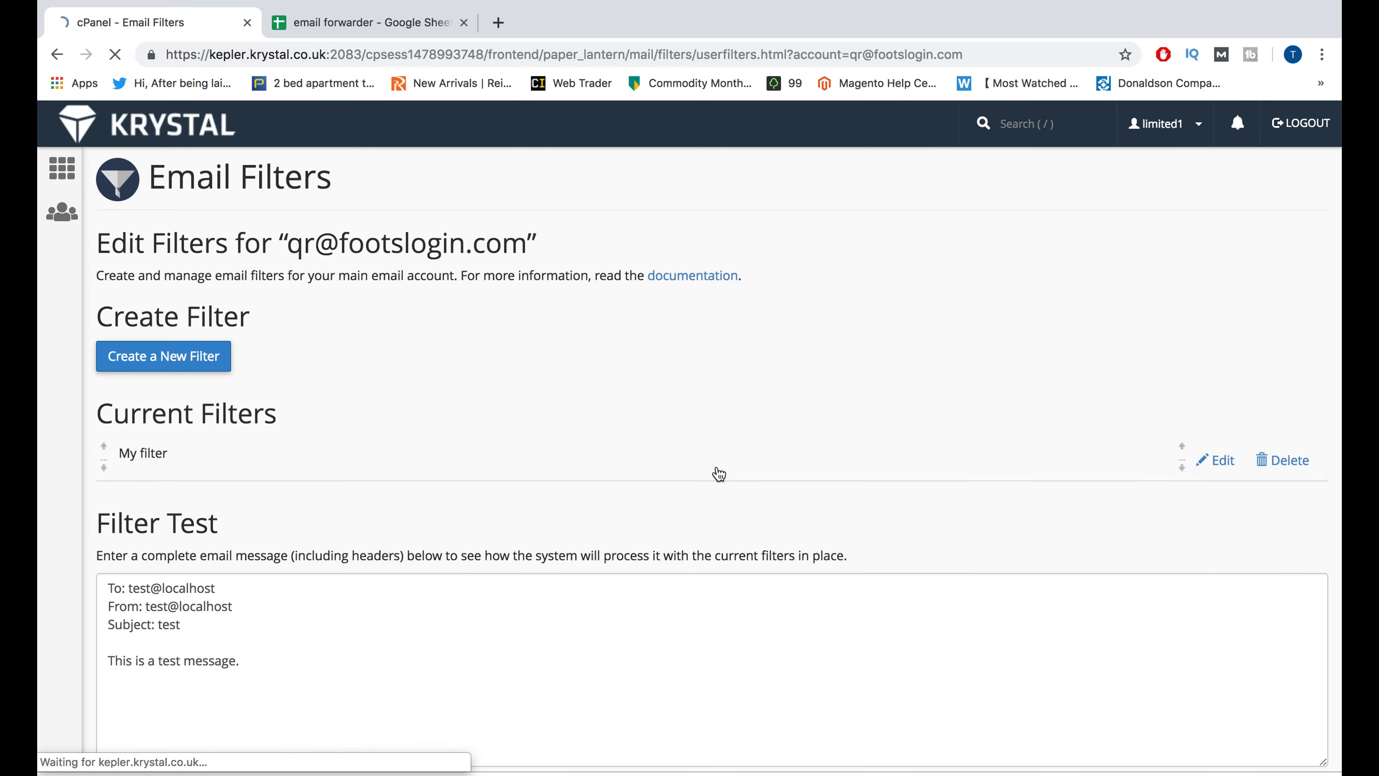
Delete the filter named "My filter" from the account and confirm the deletion.
left_click(1290, 462)
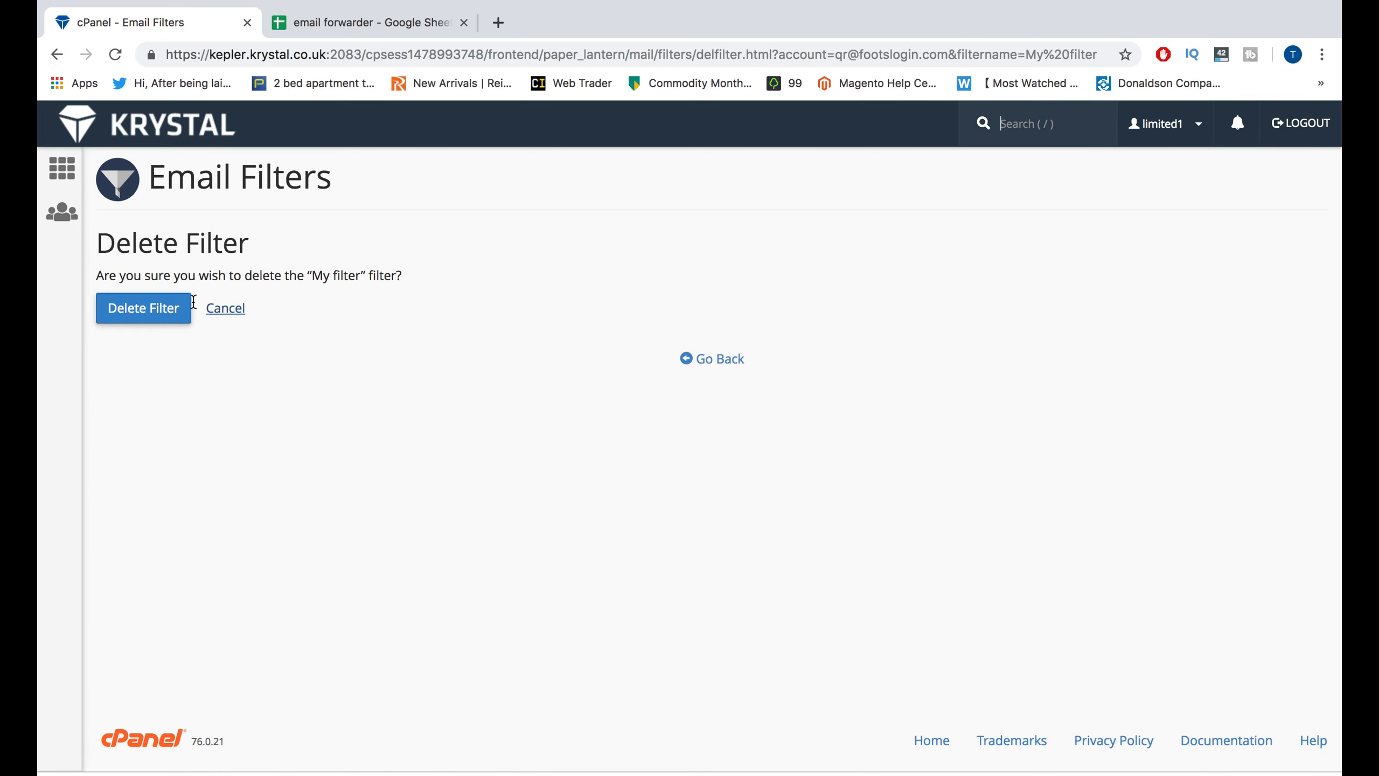
left_click(162, 308)
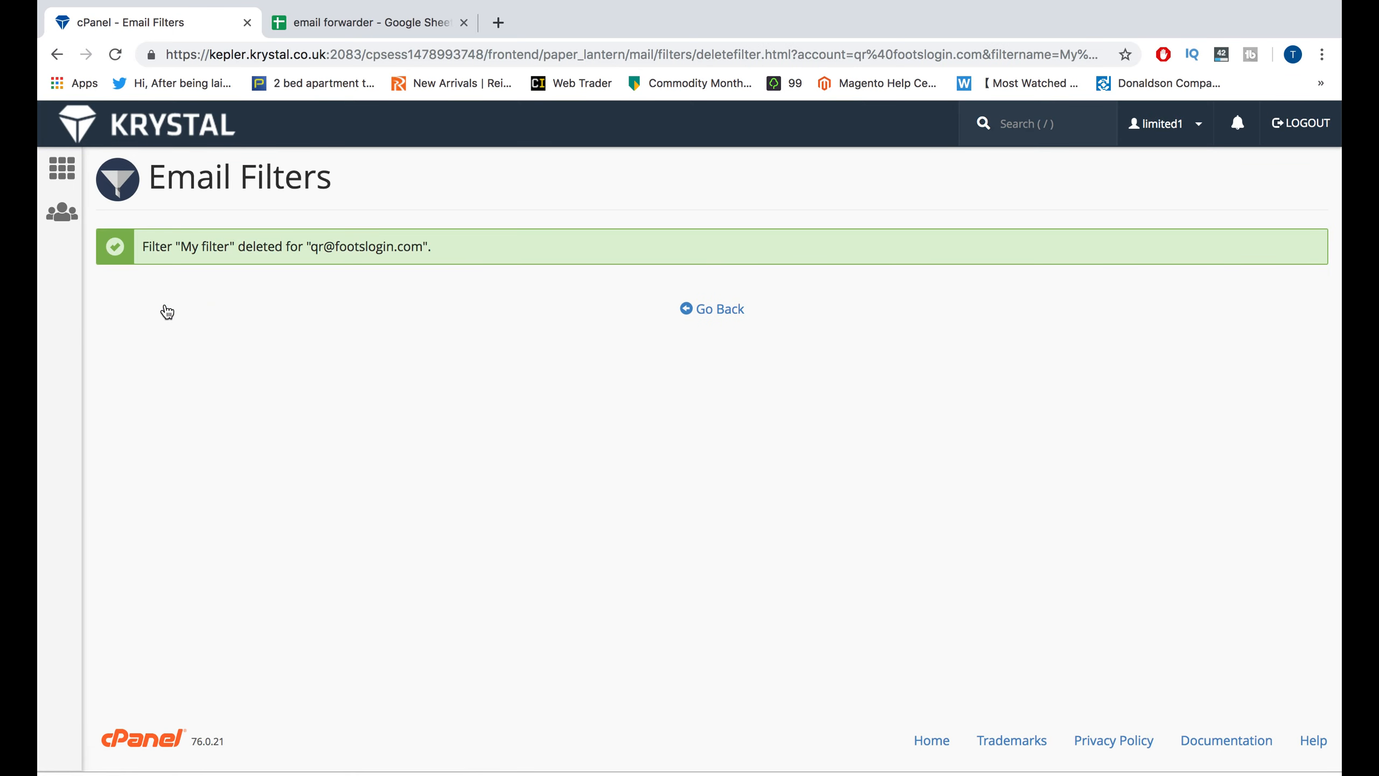